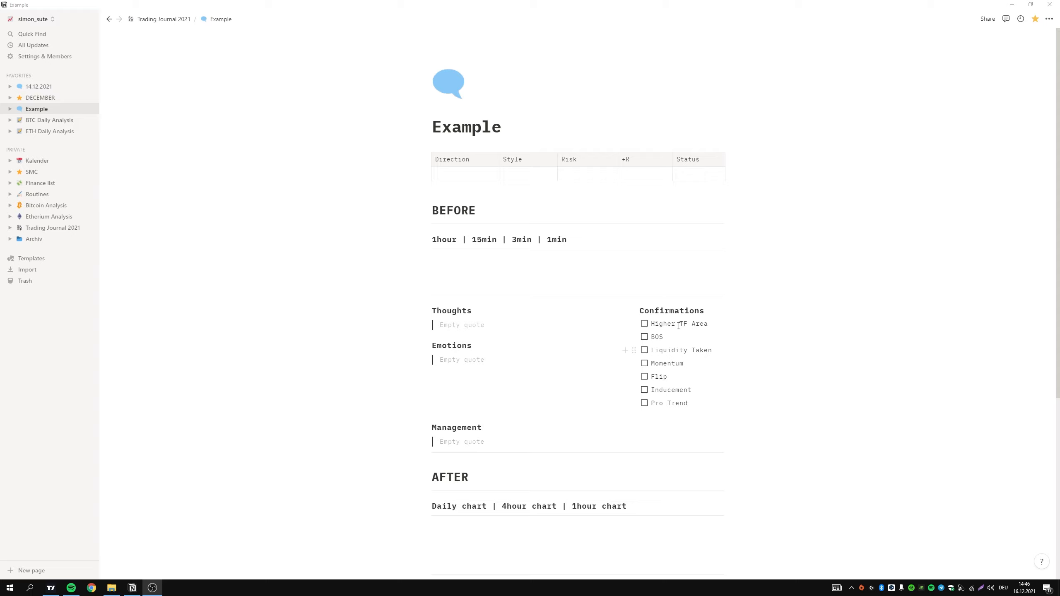
Look through Trading Journal 2021 down to the AUDUSD page in DECEMBER, and return to the Example template.
{"action": "left_click", "coordinate": [203, 419]}
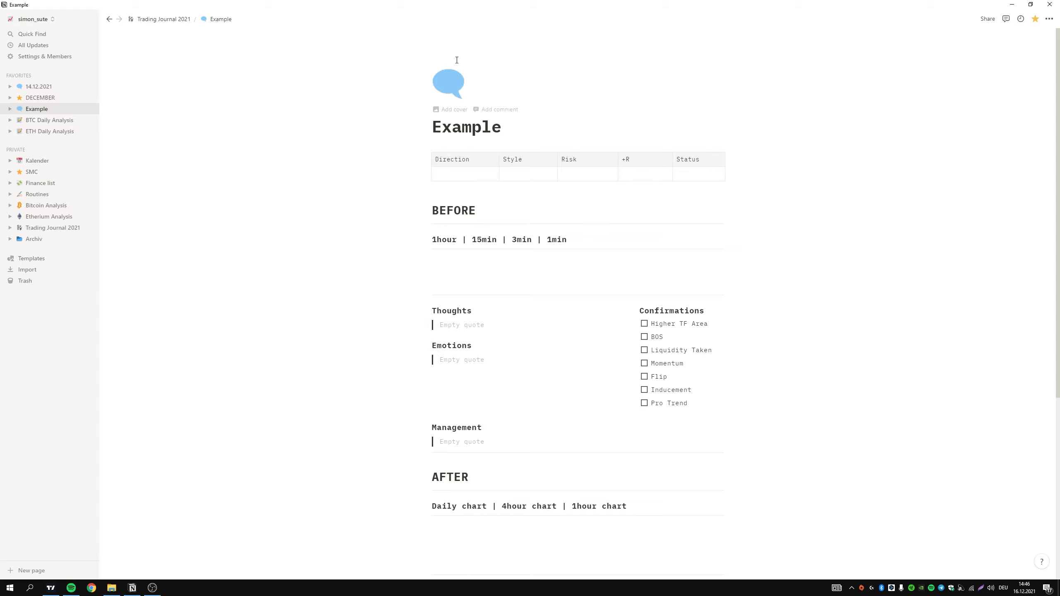
{"action": "left_click", "coordinate": [175, 20]}
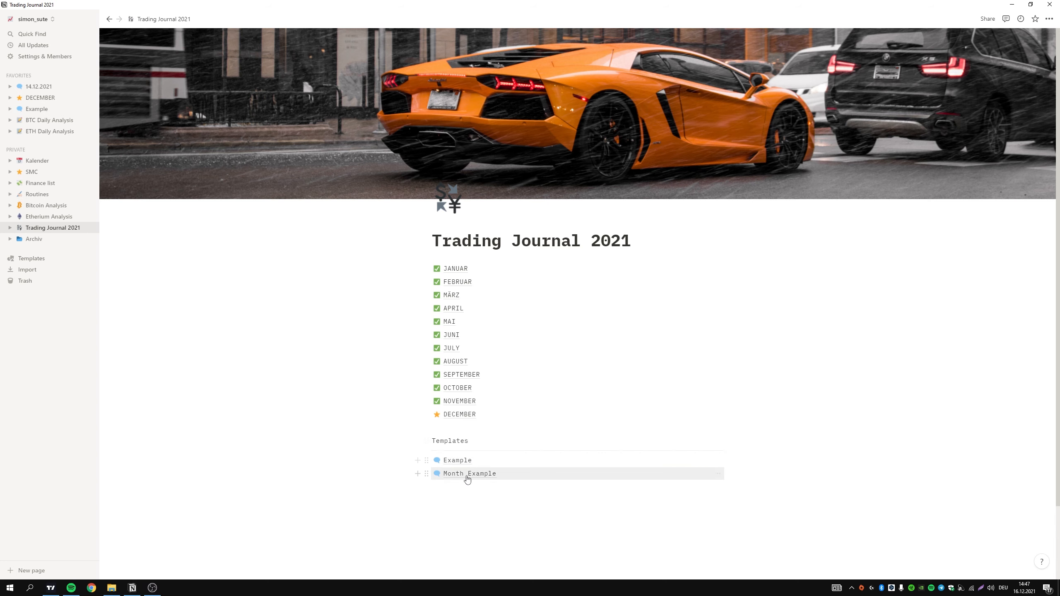
{"action": "left_click", "coordinate": [465, 417]}
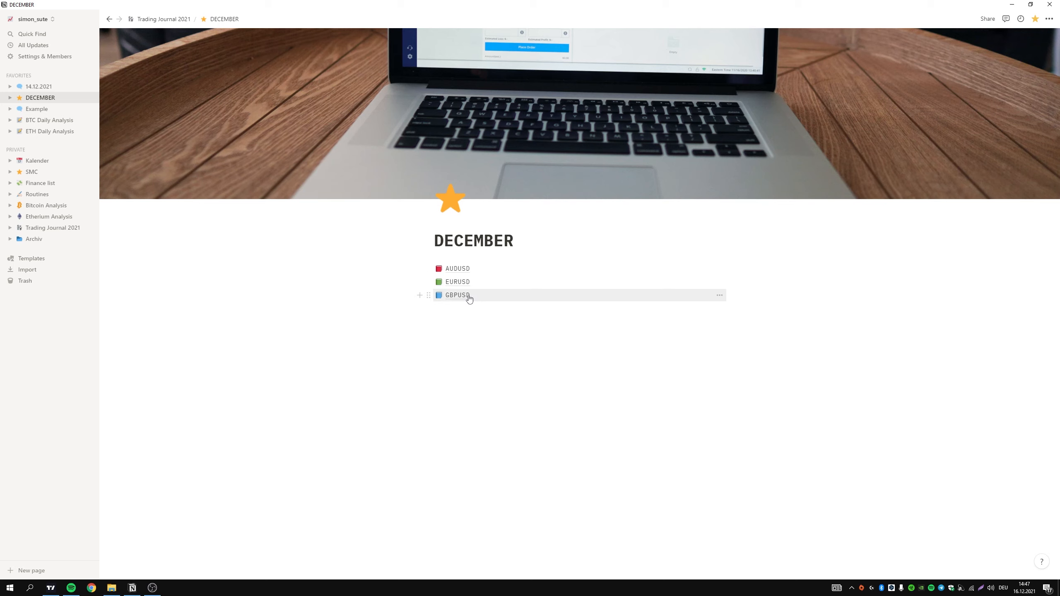
{"action": "left_click", "coordinate": [467, 271]}
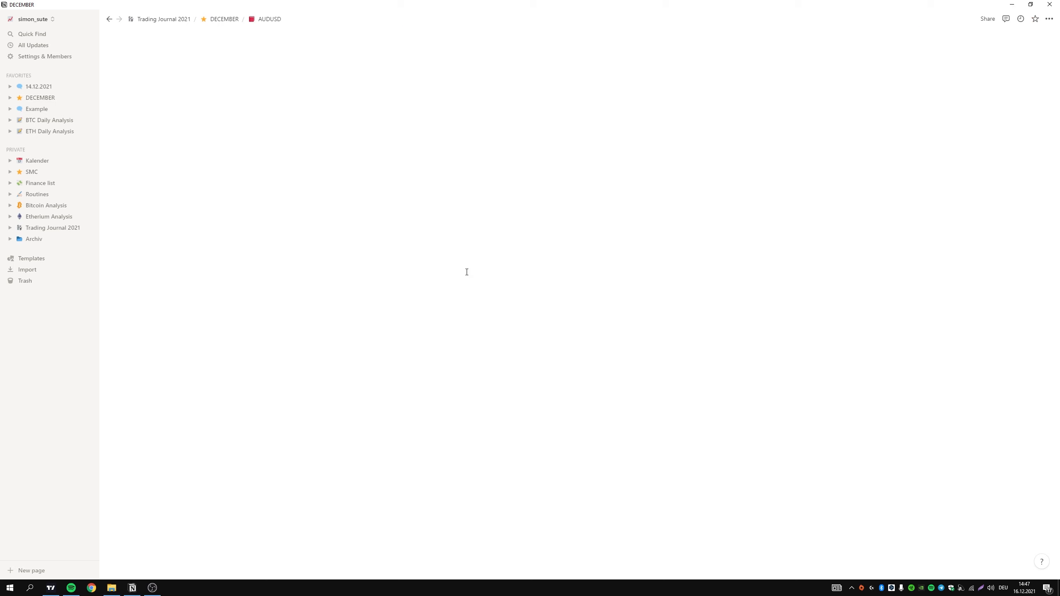
{"action": "left_click", "coordinate": [224, 19]}
{"action": "left_click", "coordinate": [168, 22]}
{"action": "left_click", "coordinate": [487, 464]}
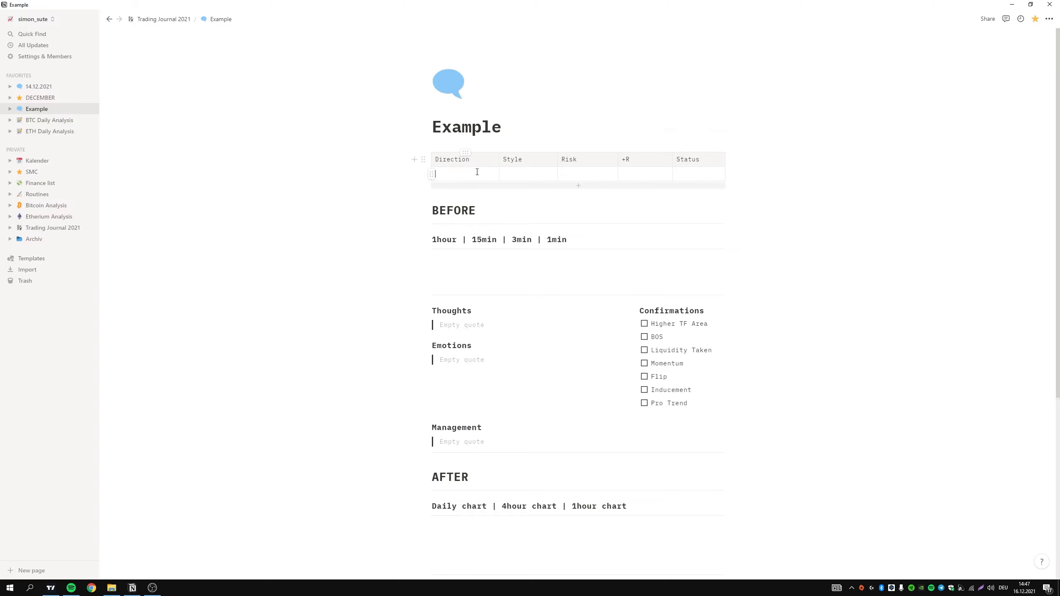
Rename the Example template page as "Date / Day".
{"action": "left_click_drag", "start_coordinate": [502, 127], "coordinate": [434, 128]}
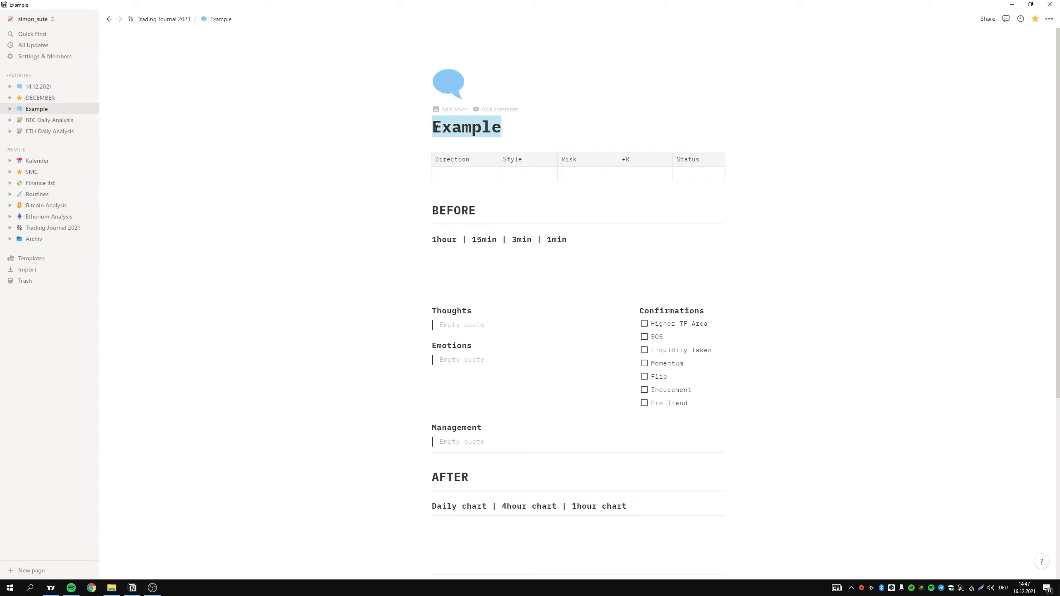
{"action": "type", "text": "Date"}
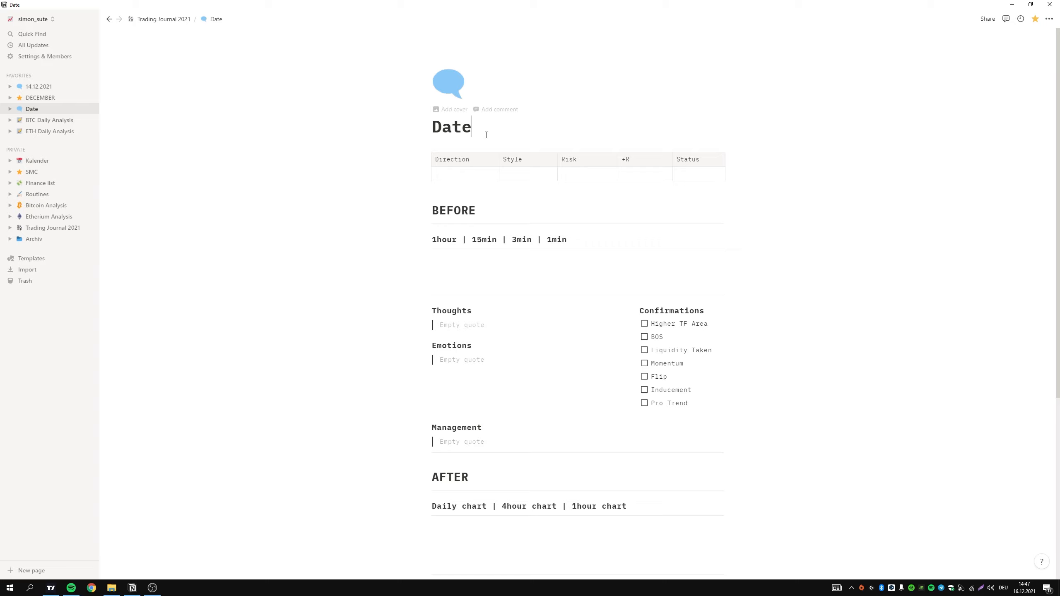
{"action": "type", "text": " / Day"}
Go through the Direction, Style, Risk, +R and Status cells of the trade table.
{"action": "left_click", "coordinate": [467, 178]}
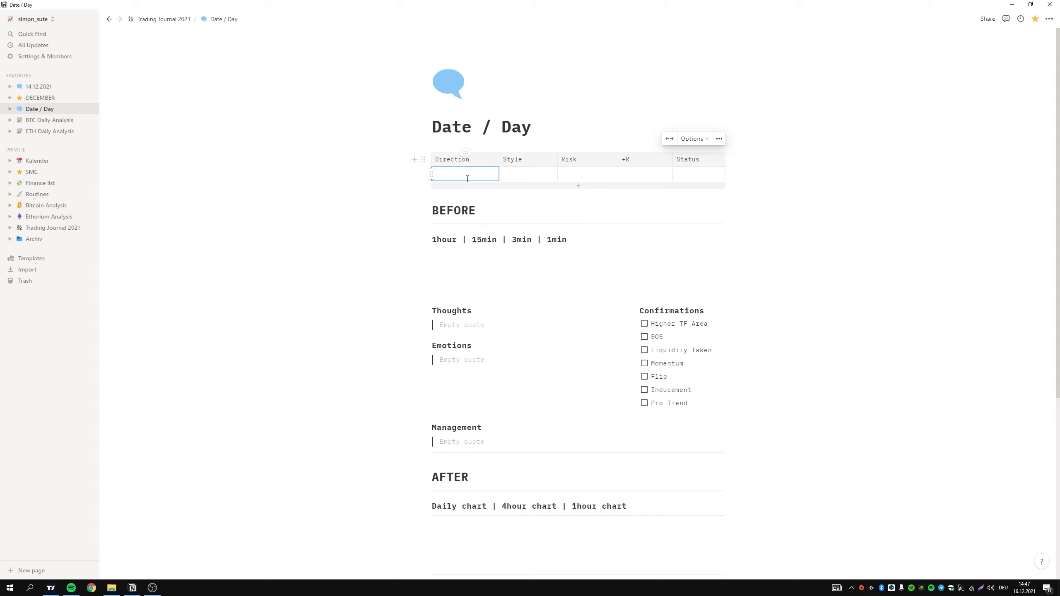
{"action": "right_click", "coordinate": [525, 171]}
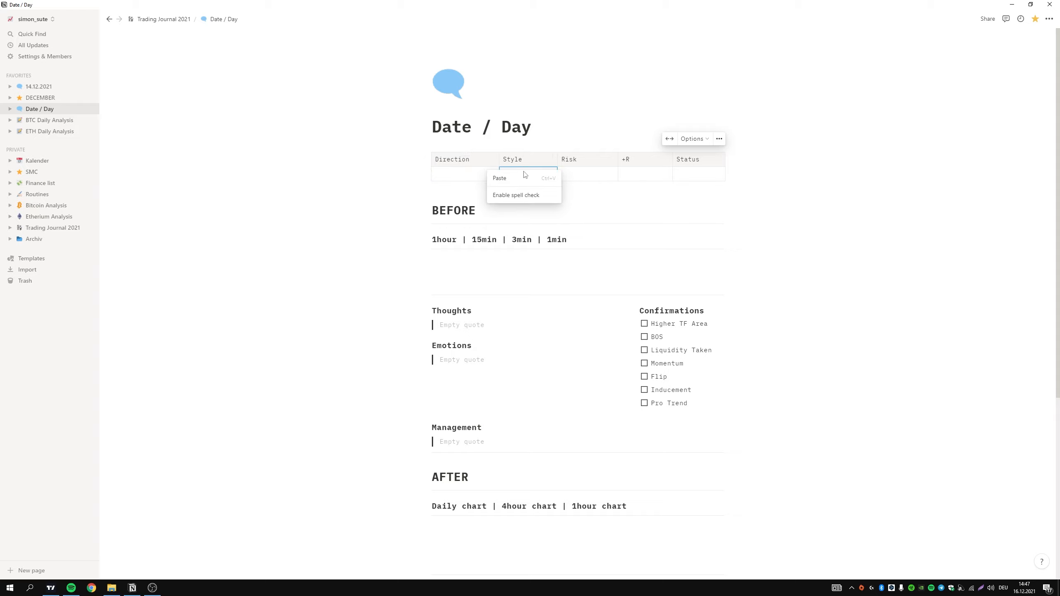
{"action": "left_click", "coordinate": [600, 203]}
{"action": "left_click", "coordinate": [588, 173]}
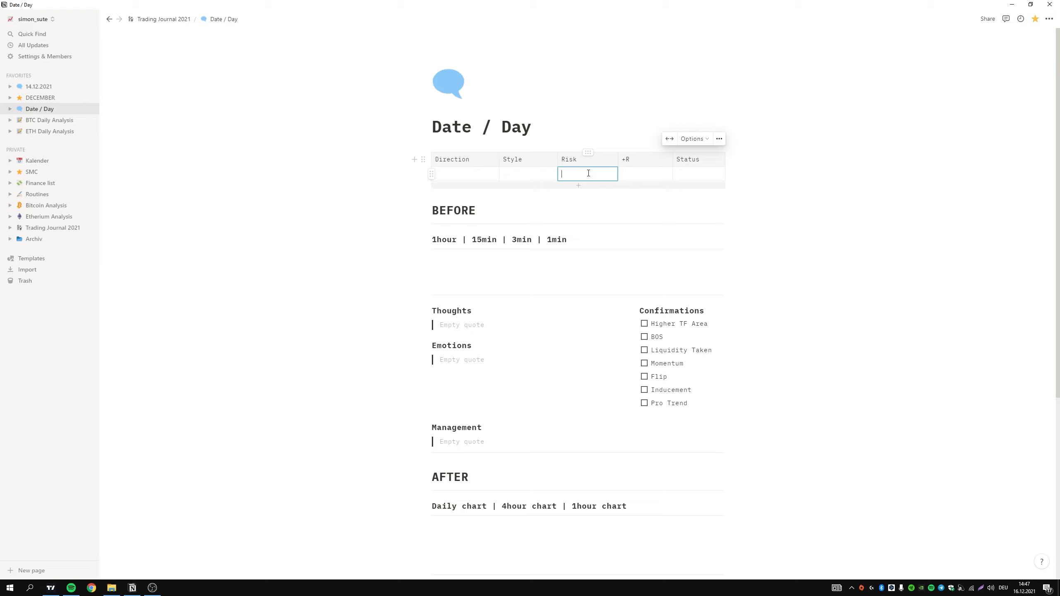
{"action": "key", "text": "Tab"}
{"action": "left_click", "coordinate": [689, 170]}
{"action": "type", "text": "L"}
{"action": "key", "text": "BackSpace"}
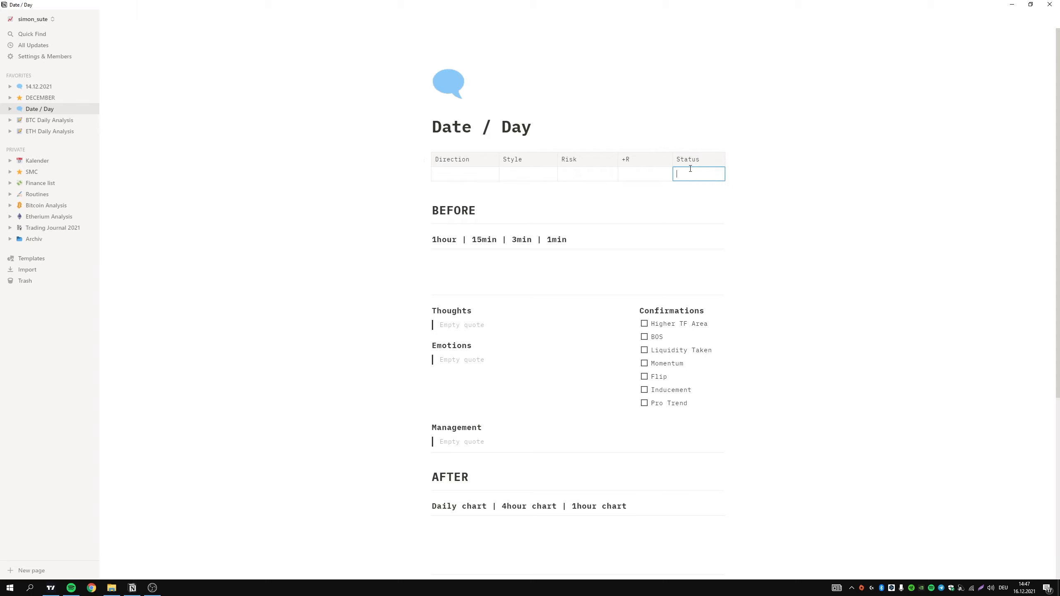
{"action": "left_click", "coordinate": [844, 187]}
Examine the BEFORE section of the template, including its chart space and the Thoughts and Emotions quotes.
{"action": "scroll", "coordinate": [844, 187], "scroll_direction": "down", "scroll_amount": 1}
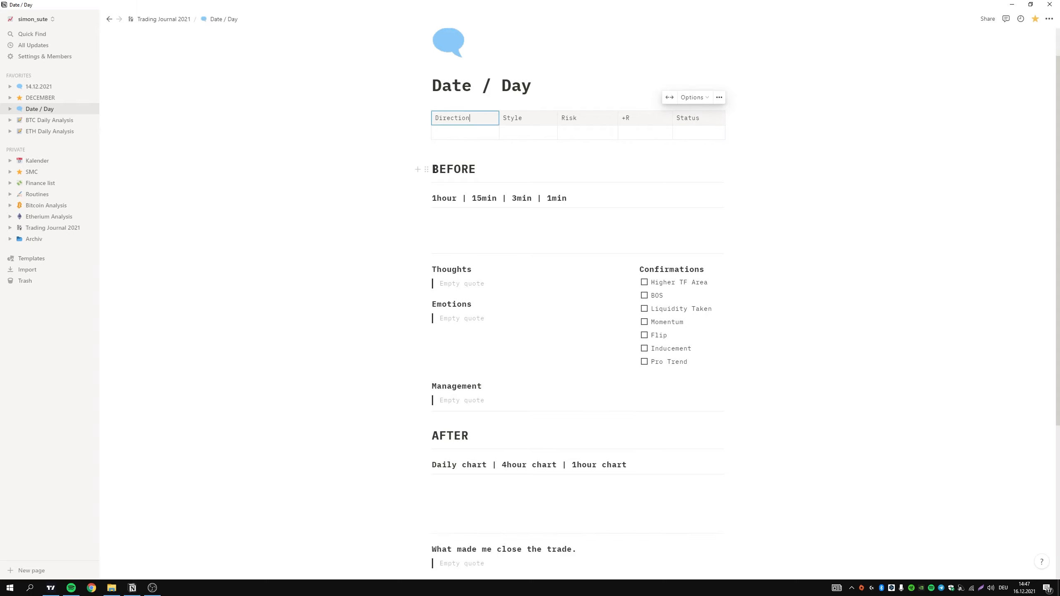
{"action": "double_click", "coordinate": [454, 169]}
{"action": "left_click_drag", "start_coordinate": [351, 164], "coordinate": [777, 417]}
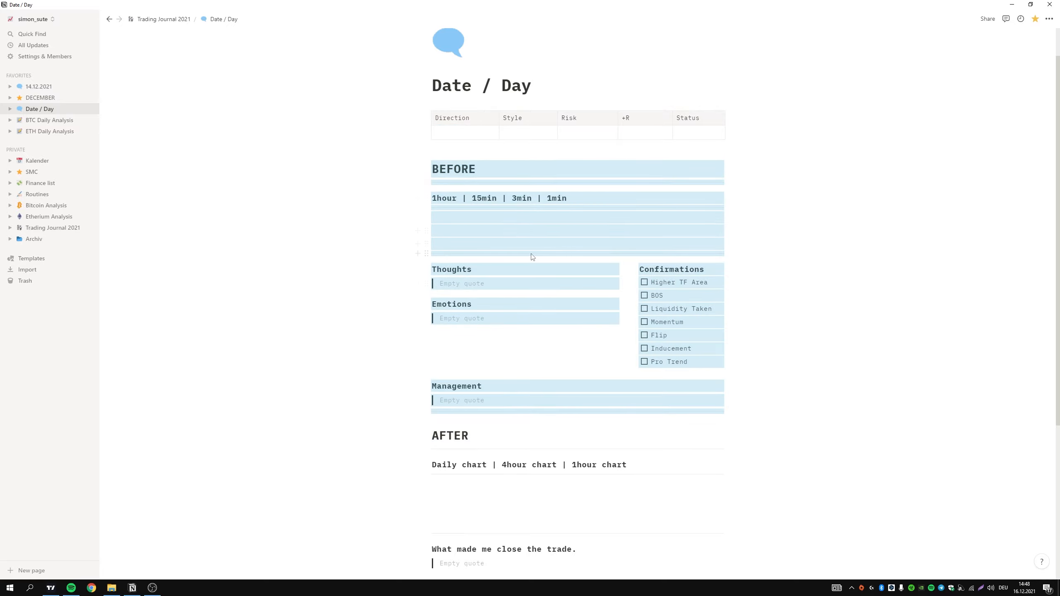
{"action": "left_click", "coordinate": [392, 230]}
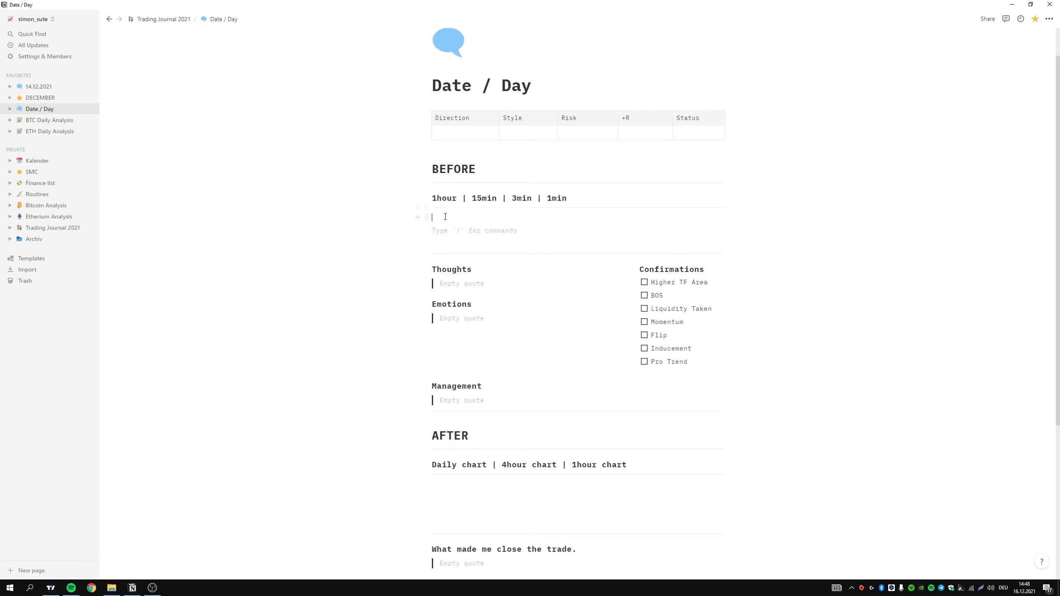
{"action": "key", "text": "BackSpace"}
{"action": "left_click", "coordinate": [393, 261]}
{"action": "scroll", "coordinate": [638, 294], "scroll_direction": "down", "scroll_amount": 1}
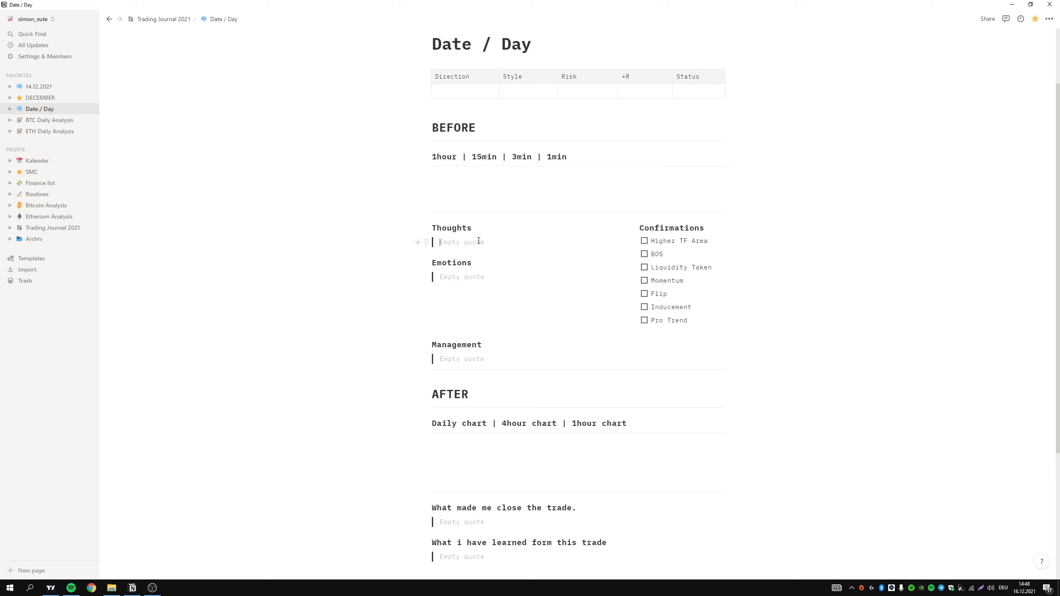
{"action": "left_click", "coordinate": [480, 279]}
Check off all the Confirmations items, from Higher TF Area to Pro Trend.
{"action": "left_click", "coordinate": [644, 241]}
{"action": "left_click", "coordinate": [644, 241]}
{"action": "left_click", "coordinate": [644, 241]}
{"action": "left_click", "coordinate": [644, 241]}
{"action": "left_click", "coordinate": [644, 241]}
{"action": "left_click", "coordinate": [644, 254]}
{"action": "left_click", "coordinate": [644, 267]}
{"action": "left_click", "coordinate": [644, 281]}
{"action": "left_click", "coordinate": [644, 294]}
{"action": "left_click", "coordinate": [644, 307]}
{"action": "left_click", "coordinate": [644, 320]}
Clear the checkmarks of all Confirmations items, from Pro Trend up to Higher TF Area.
{"action": "left_click_drag", "start_coordinate": [754, 343], "coordinate": [788, 263]}
{"action": "left_click", "coordinate": [646, 325]}
{"action": "left_click", "coordinate": [644, 320]}
{"action": "left_click", "coordinate": [644, 308]}
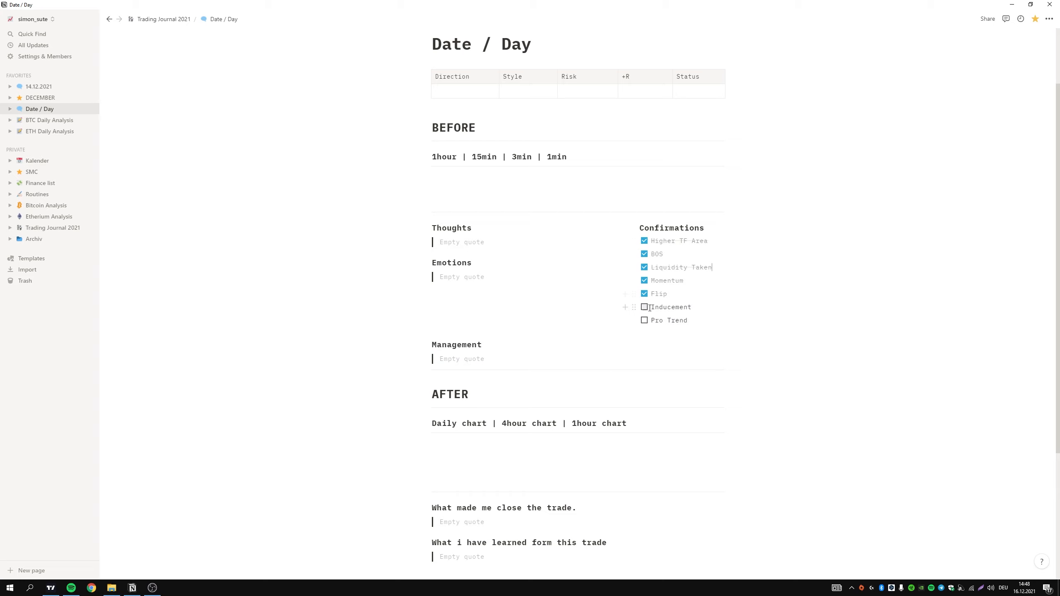
{"action": "left_click", "coordinate": [644, 293]}
{"action": "left_click", "coordinate": [644, 281]}
{"action": "left_click", "coordinate": [644, 267]}
{"action": "left_click", "coordinate": [644, 254]}
{"action": "left_click", "coordinate": [644, 241]}
{"action": "left_click", "coordinate": [831, 307]}
Change the chart heading under AFTER to "1hour | 15min | 3min | 1min", matching the BEFORE section.
{"action": "scroll", "coordinate": [425, 330], "scroll_direction": "down", "scroll_amount": 2}
{"action": "scroll", "coordinate": [417, 310], "scroll_direction": "up", "scroll_amount": 3}
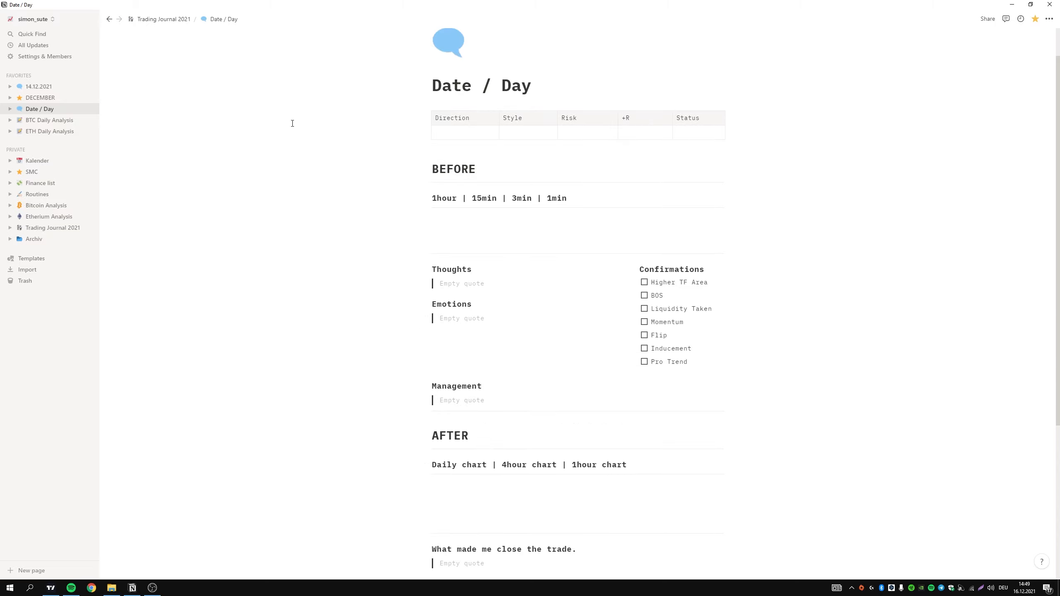
{"action": "left_click_drag", "start_coordinate": [275, 76], "coordinate": [609, 246]}
{"action": "left_click", "coordinate": [390, 421]}
{"action": "scroll", "coordinate": [417, 376], "scroll_direction": "down", "scroll_amount": 2}
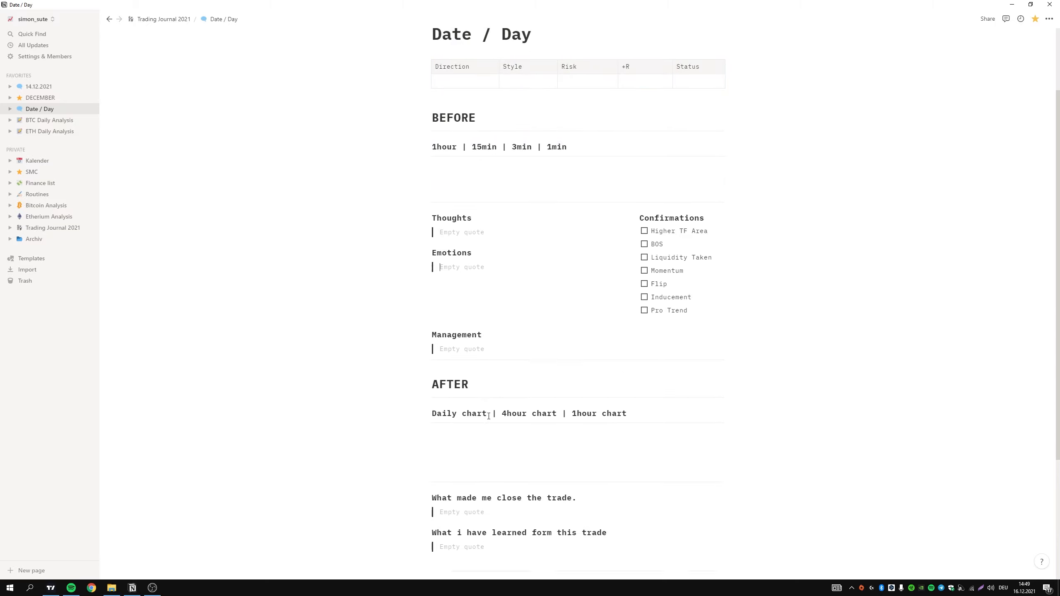
{"action": "left_click_drag", "start_coordinate": [468, 363], "coordinate": [423, 364]}
{"action": "scroll", "coordinate": [452, 362], "scroll_direction": "down", "scroll_amount": 2}
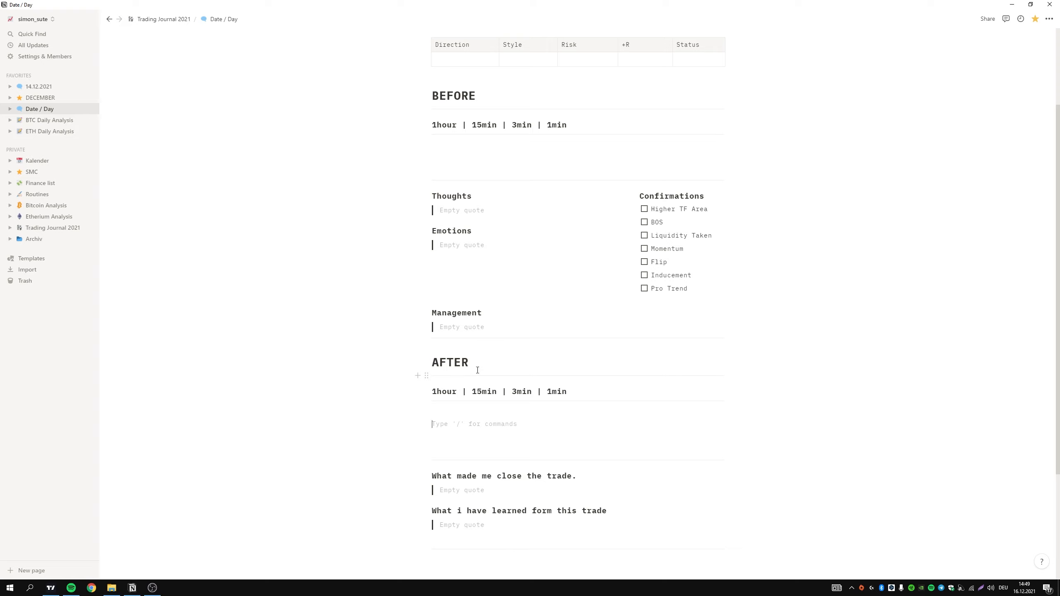
Examine the Management and AFTER sections of the template, comparing the chart space with that under BEFORE.
{"action": "scroll", "coordinate": [489, 367], "scroll_direction": "up", "scroll_amount": 1}
{"action": "left_click", "coordinate": [522, 356]}
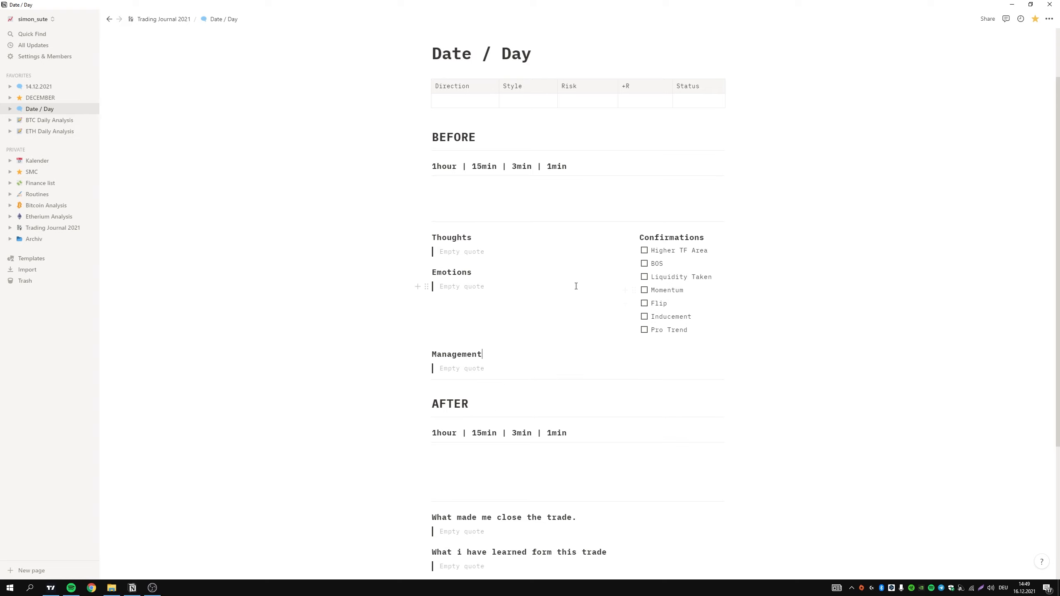
{"action": "scroll", "coordinate": [471, 413], "scroll_direction": "down", "scroll_amount": 1}
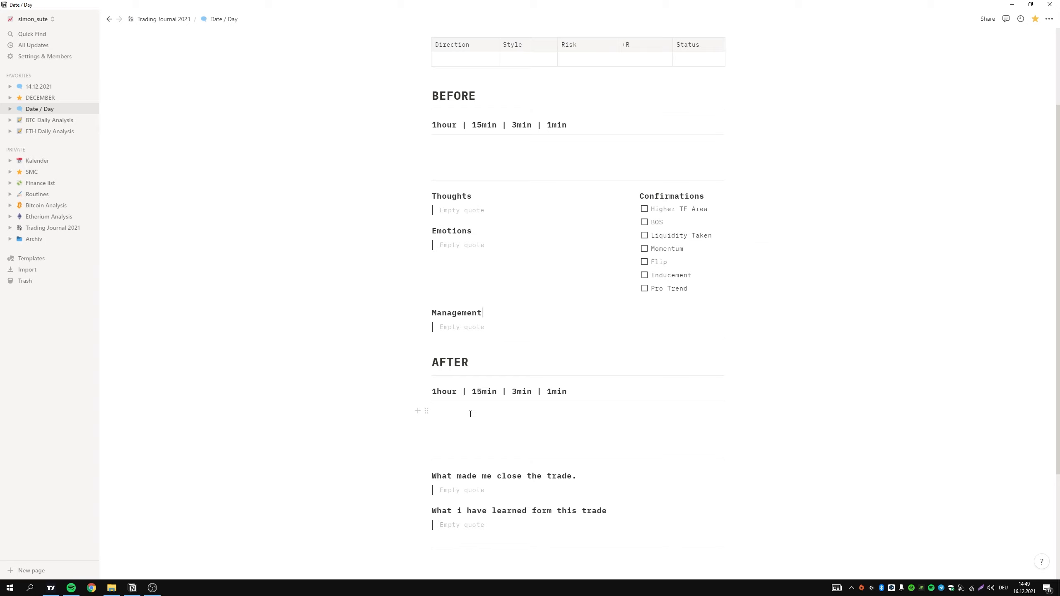
{"action": "scroll", "coordinate": [470, 413], "scroll_direction": "down", "scroll_amount": 1}
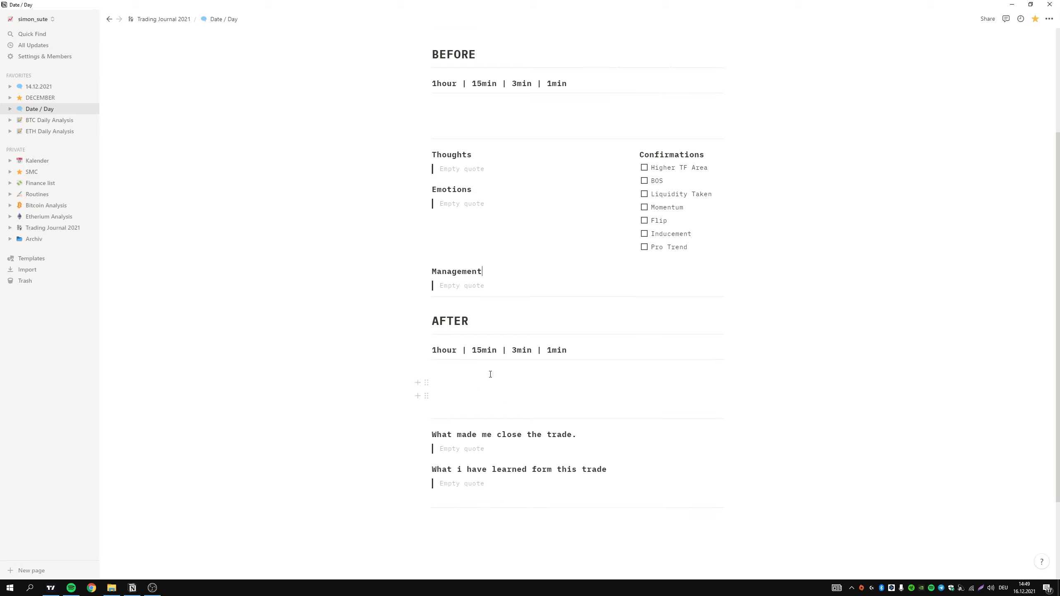
{"action": "left_click", "coordinate": [458, 367]}
{"action": "scroll", "coordinate": [478, 335], "scroll_direction": "up", "scroll_amount": 1}
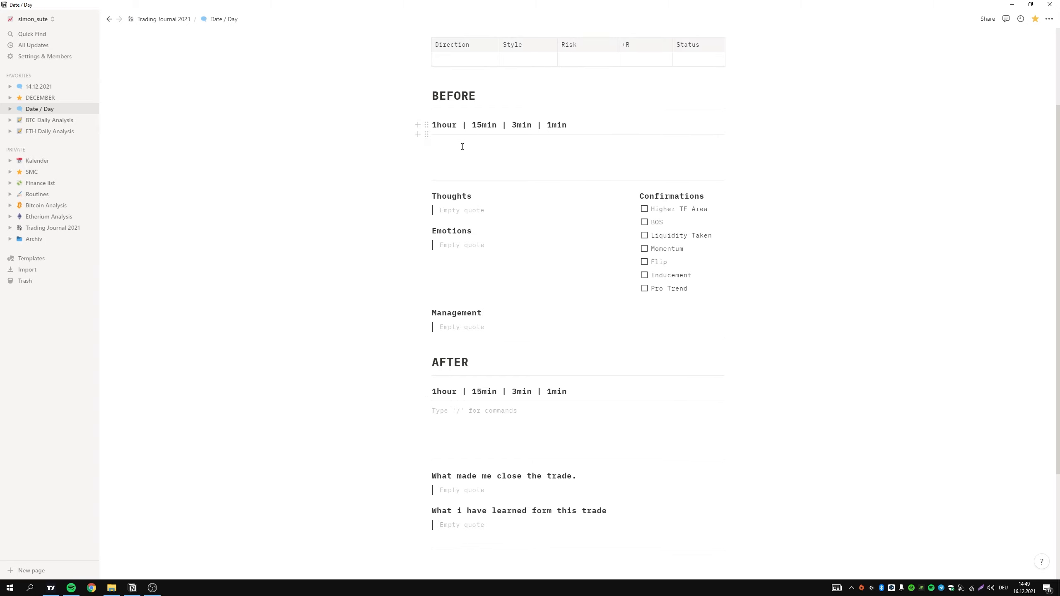
{"action": "scroll", "coordinate": [455, 412], "scroll_direction": "down", "scroll_amount": 1}
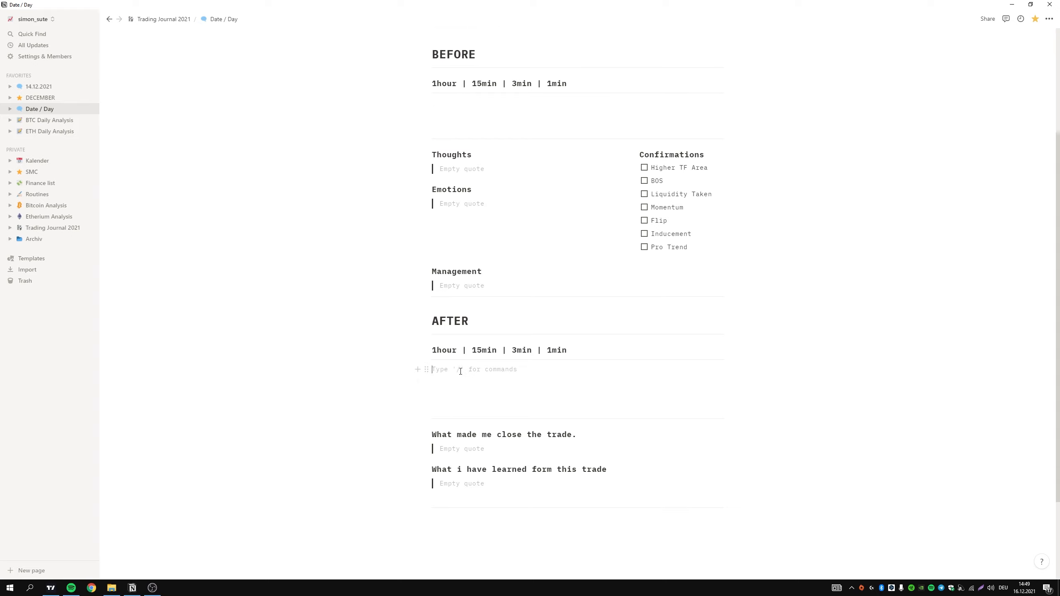
{"action": "scroll", "coordinate": [461, 371], "scroll_direction": "down", "scroll_amount": 1}
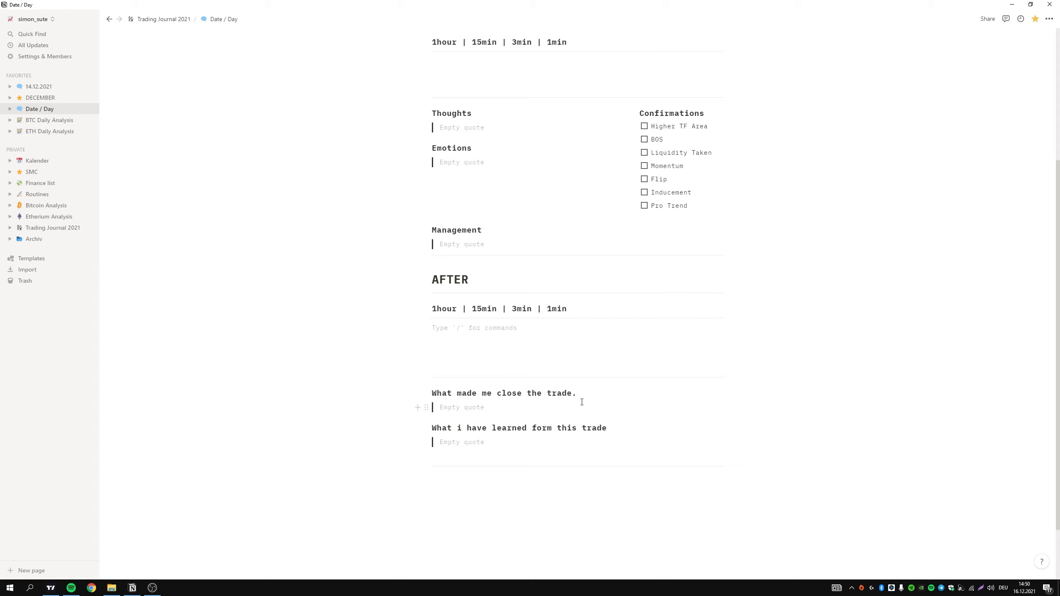
{"action": "key", "text": "XF86AudioLowerVolume"}
{"action": "left_click", "coordinate": [478, 407]}
{"action": "type", "text": "dfhedh"}
{"action": "key", "text": "BackSpace"}
{"action": "key", "text": "BackSpace"}
{"action": "key", "text": "BackSpace"}
{"action": "key", "text": "BackSpace"}
{"action": "key", "text": "BackSpace"}
{"action": "key", "text": "BackSpace"}
Rename the template page back to "Example".
{"action": "scroll", "coordinate": [697, 299], "scroll_direction": "up", "scroll_amount": 2}
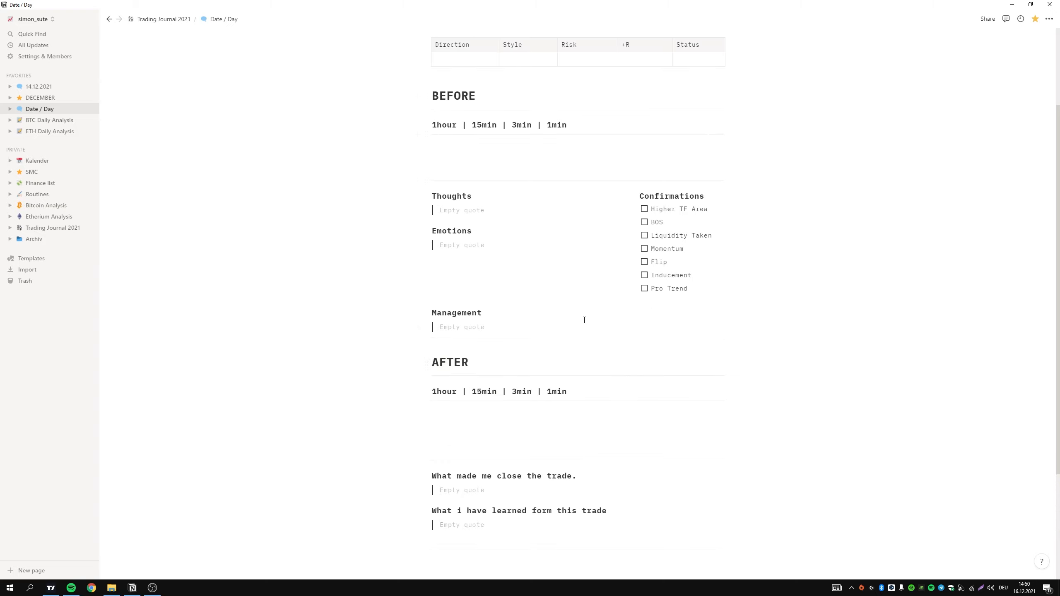
{"action": "scroll", "coordinate": [561, 358], "scroll_direction": "down", "scroll_amount": 2}
{"action": "scroll", "coordinate": [509, 419], "scroll_direction": "down", "scroll_amount": 1}
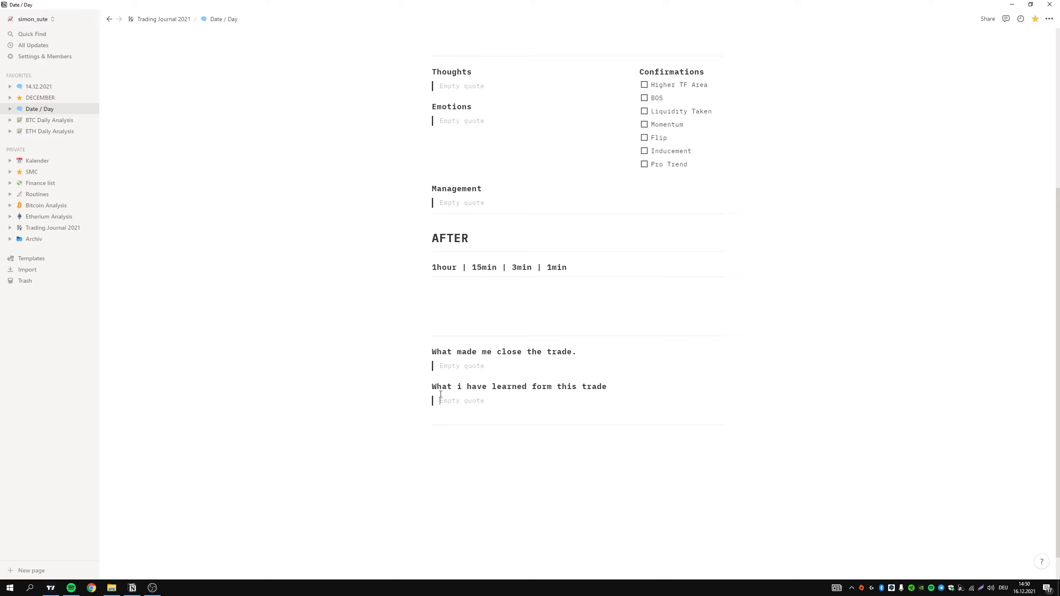
{"action": "scroll", "coordinate": [496, 154], "scroll_direction": "up", "scroll_amount": 5}
{"action": "scroll", "coordinate": [532, 206], "scroll_direction": "down", "scroll_amount": 2}
{"action": "scroll", "coordinate": [589, 346], "scroll_direction": "up", "scroll_amount": 2}
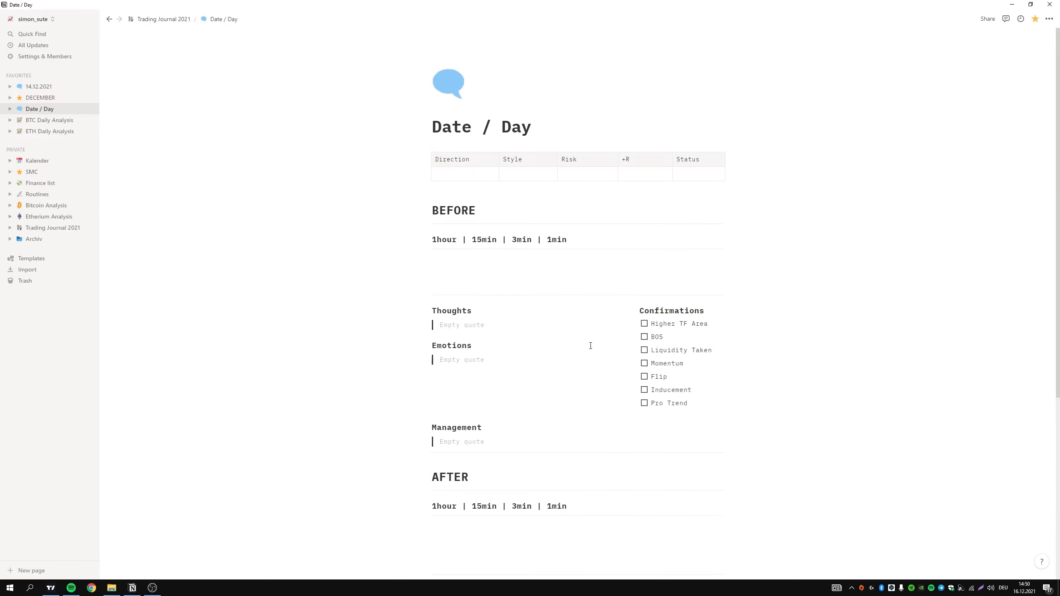
{"action": "left_click_drag", "start_coordinate": [532, 128], "coordinate": [433, 136]}
{"action": "type", "text": "Example"}
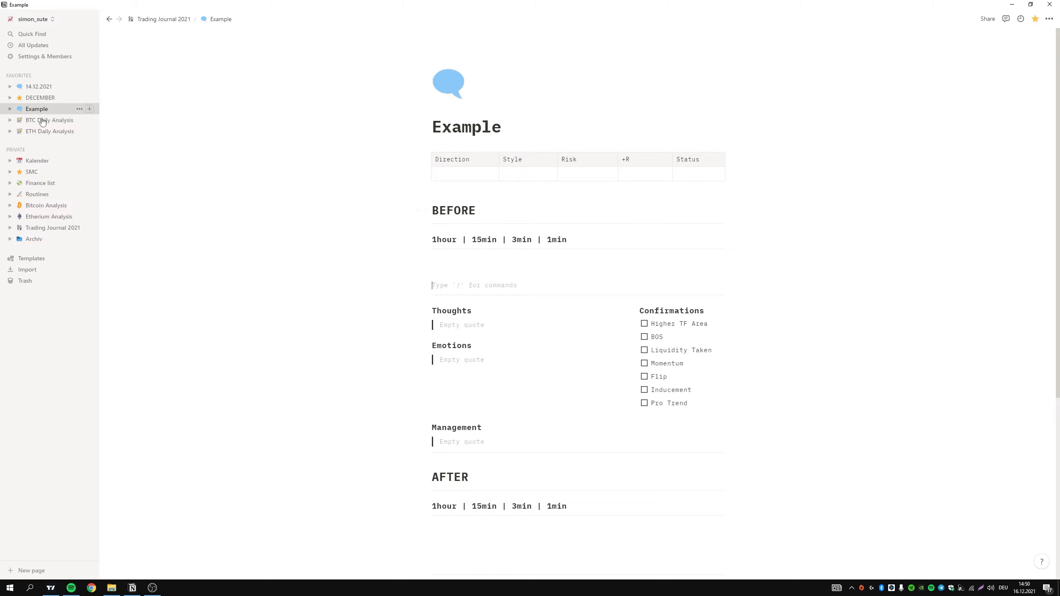
Open the 14.12.2021 entry on the AUDUSD page and review its trade table and BEFORE charts.
{"action": "left_click", "coordinate": [39, 86]}
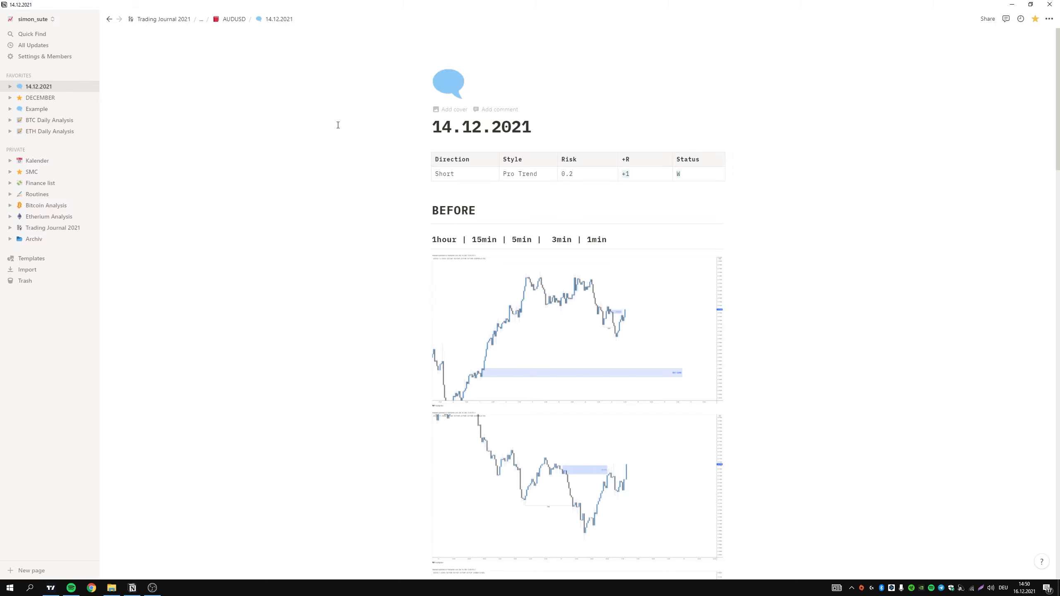
{"action": "left_click", "coordinate": [234, 19]}
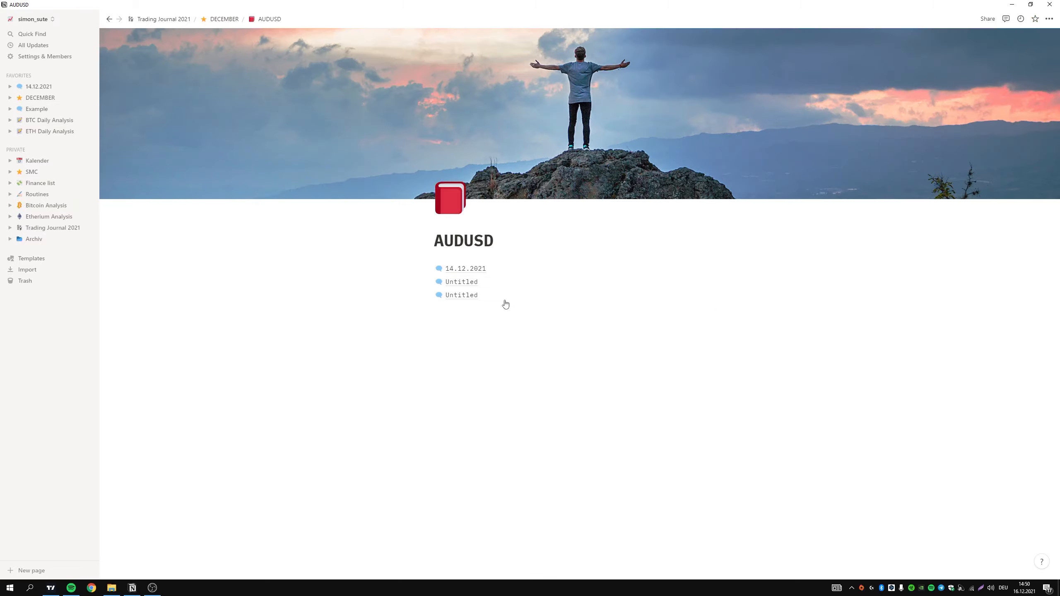
{"action": "left_click", "coordinate": [480, 269]}
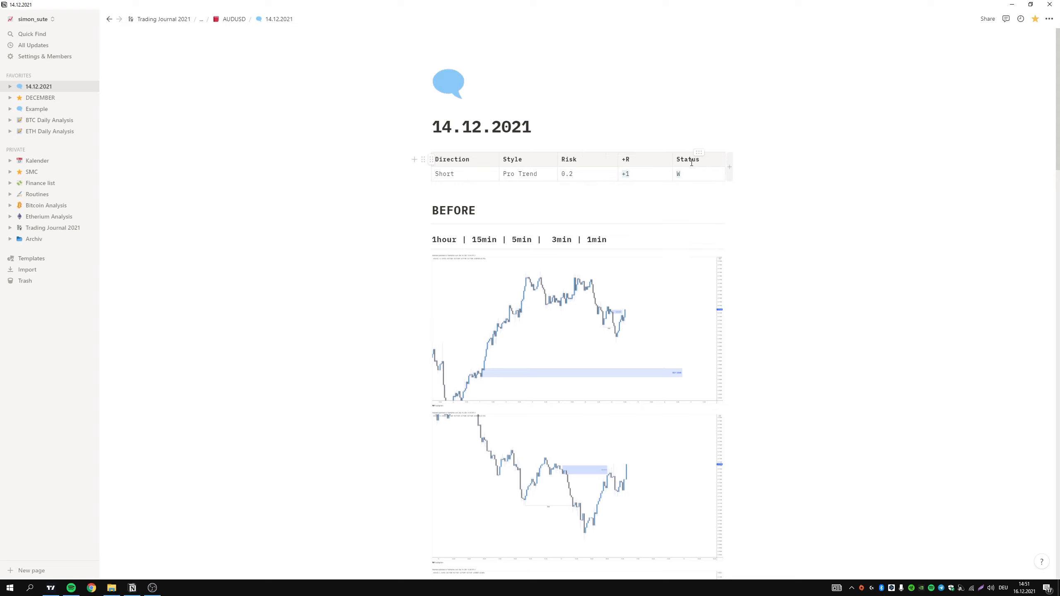
{"action": "scroll", "coordinate": [685, 248], "scroll_direction": "down", "scroll_amount": 2}
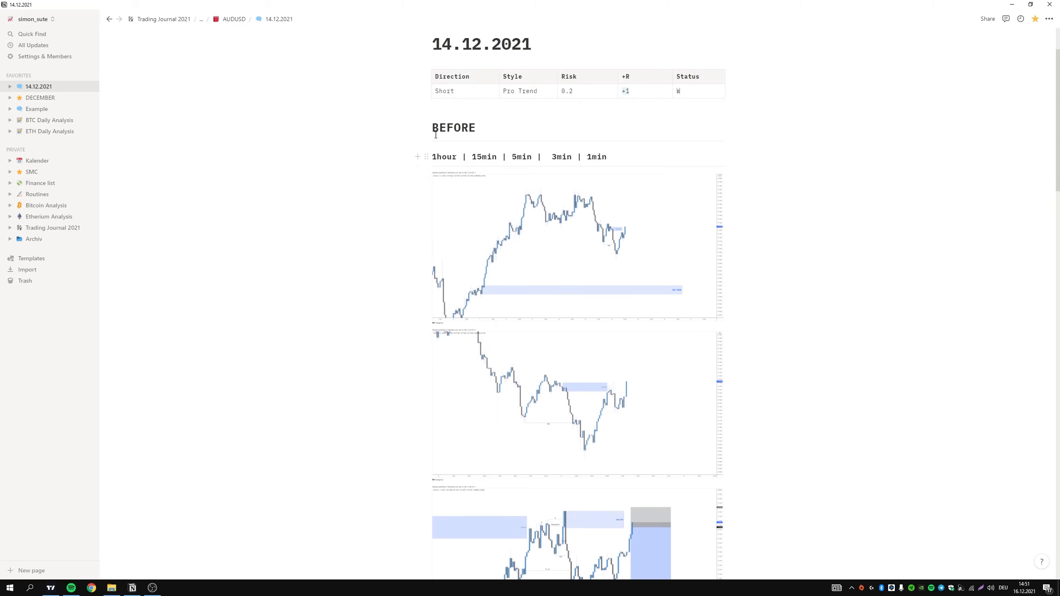
{"action": "scroll", "coordinate": [801, 270], "scroll_direction": "down", "scroll_amount": 5}
{"action": "scroll", "coordinate": [778, 384], "scroll_direction": "up", "scroll_amount": 4}
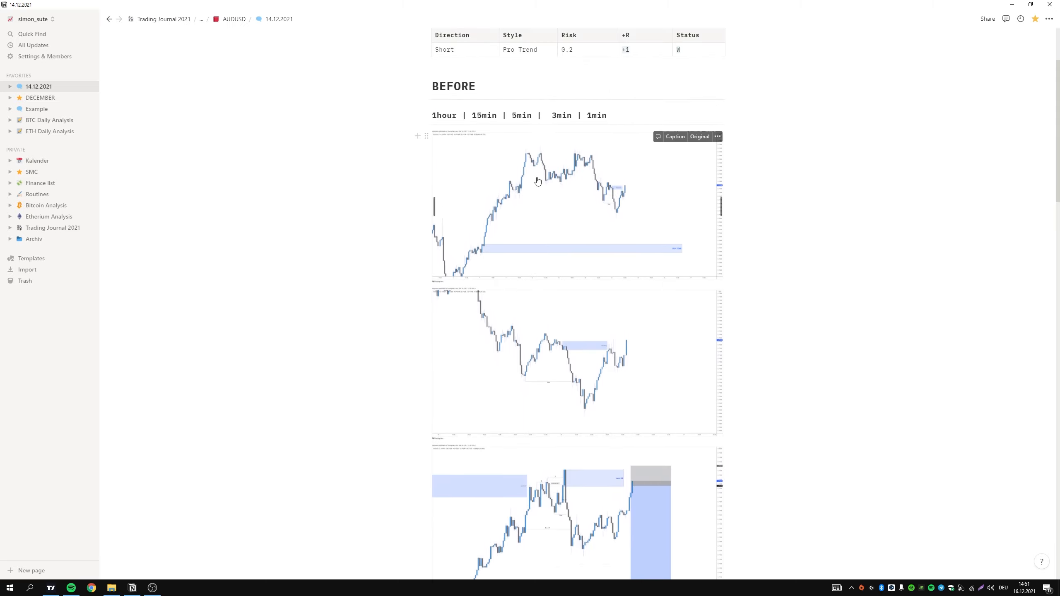
{"action": "scroll", "coordinate": [683, 331], "scroll_direction": "down", "scroll_amount": 1}
{"action": "scroll", "coordinate": [683, 331], "scroll_direction": "down", "scroll_amount": 5}
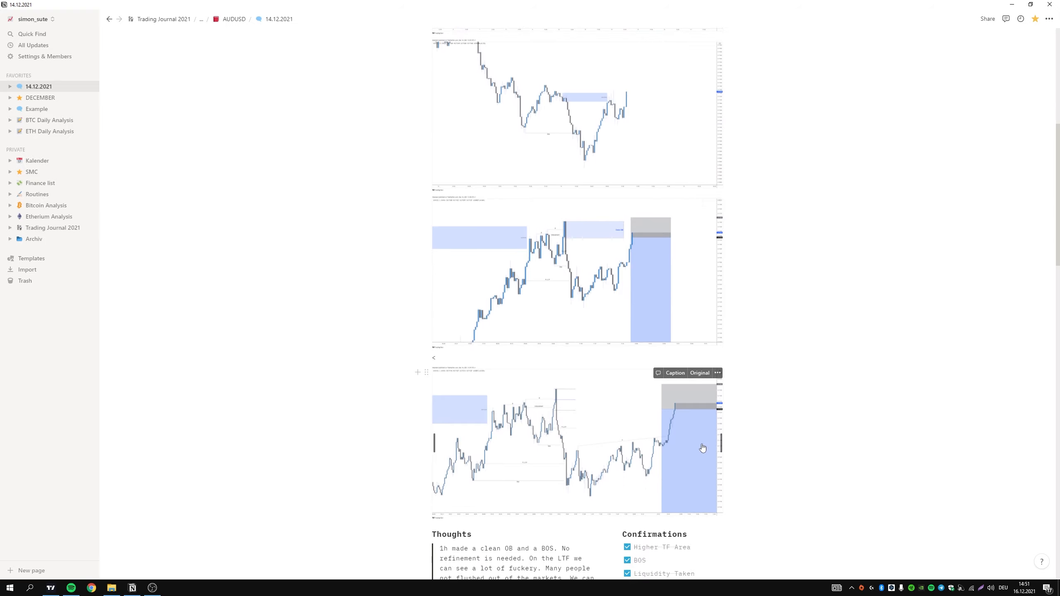
Compare the charts in the BEFORE section of the 14.12.2021 entry against the timeframe heading.
{"action": "scroll", "coordinate": [611, 390], "scroll_direction": "up", "scroll_amount": 3}
{"action": "scroll", "coordinate": [612, 390], "scroll_direction": "up", "scroll_amount": 2}
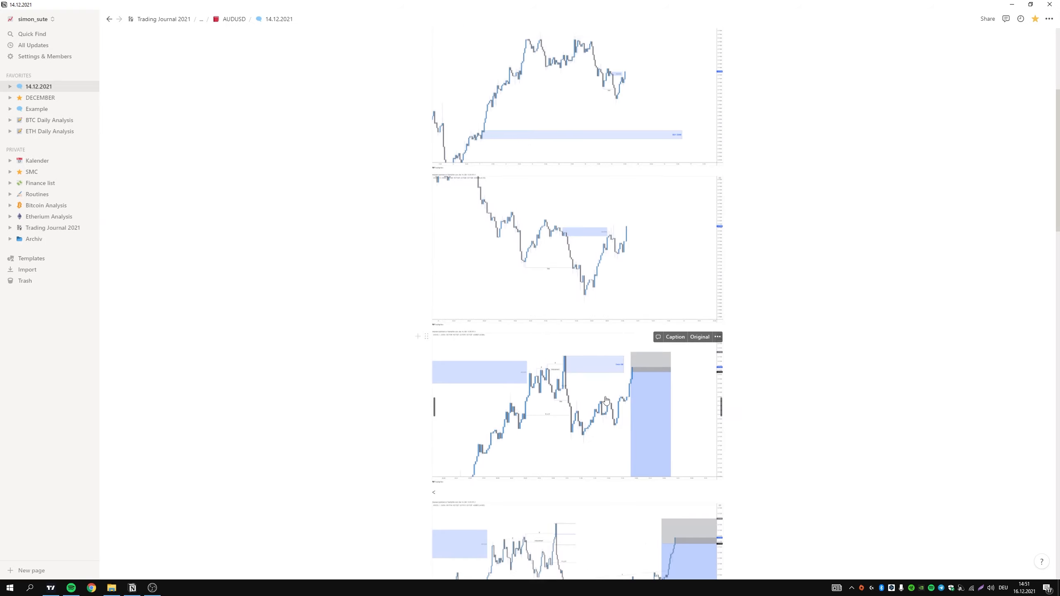
{"action": "scroll", "coordinate": [589, 471], "scroll_direction": "down", "scroll_amount": 6}
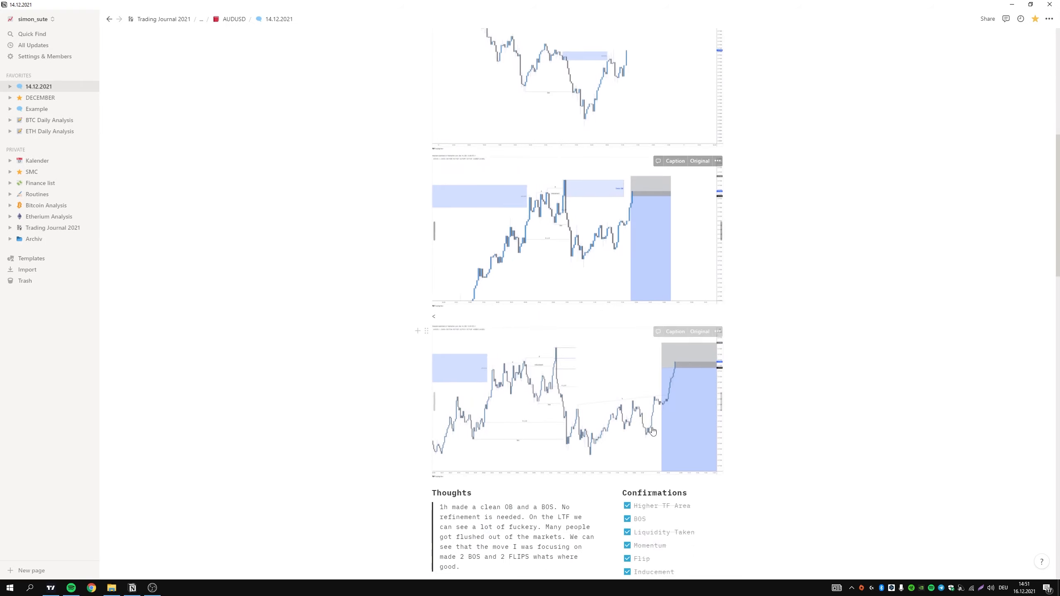
{"action": "scroll", "coordinate": [616, 395], "scroll_direction": "up", "scroll_amount": 7}
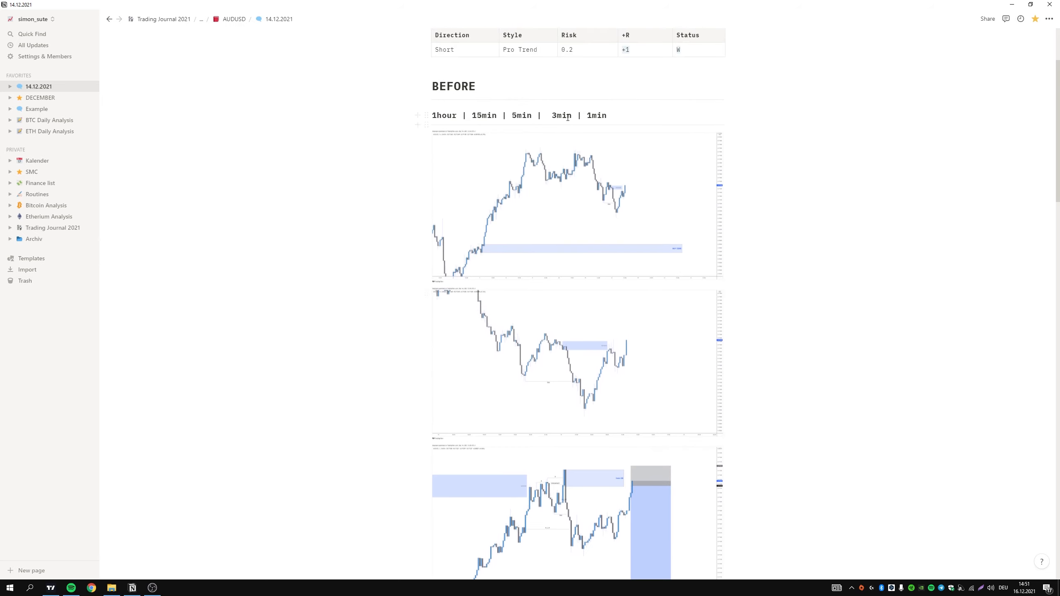
View the first and last BEFORE charts of the entry enlarged, closing each view.
{"action": "left_click", "coordinate": [599, 228]}
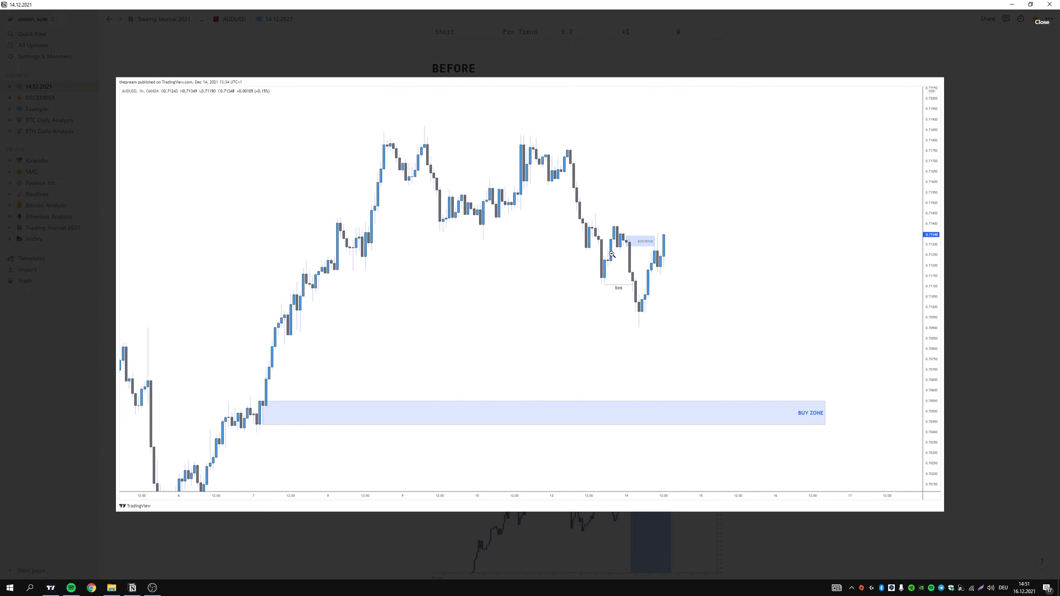
{"action": "left_click", "coordinate": [639, 123]}
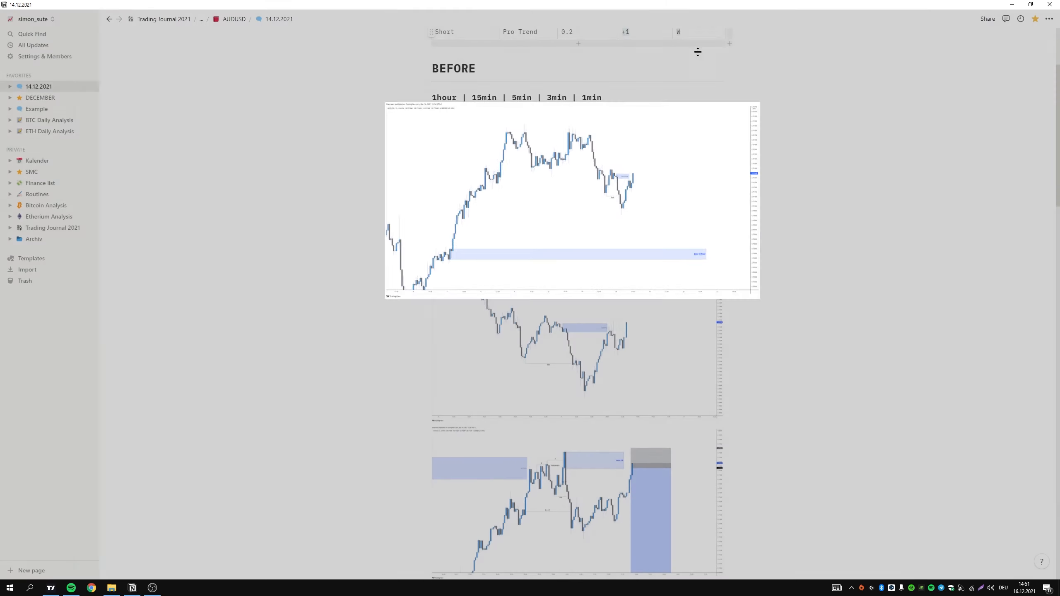
{"action": "left_click", "coordinate": [644, 325]}
{"action": "left_click", "coordinate": [668, 247]}
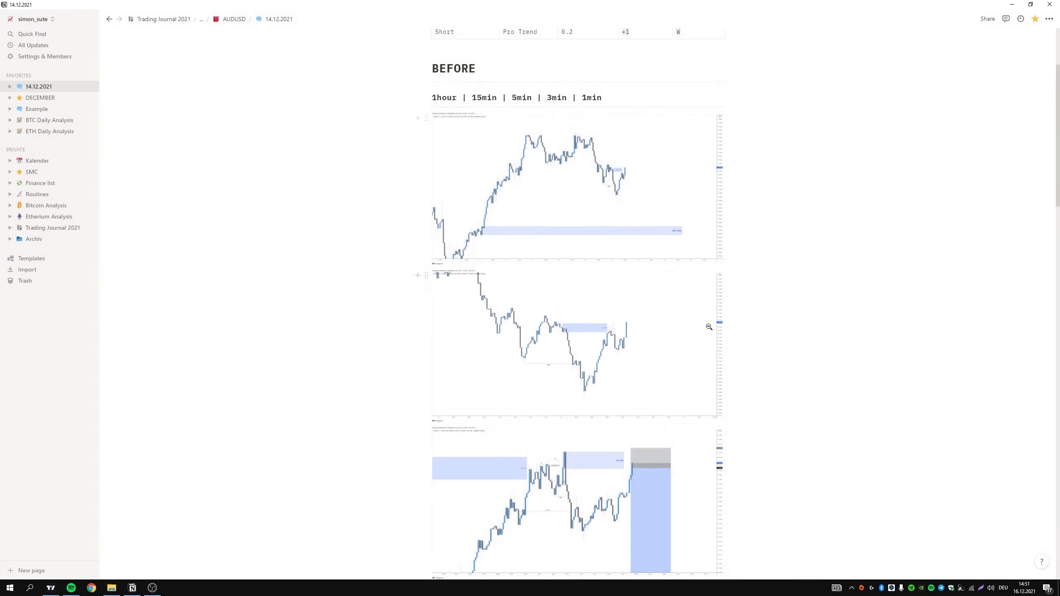
{"action": "scroll", "coordinate": [666, 271], "scroll_direction": "down", "scroll_amount": 10}
{"action": "left_click", "coordinate": [664, 280]}
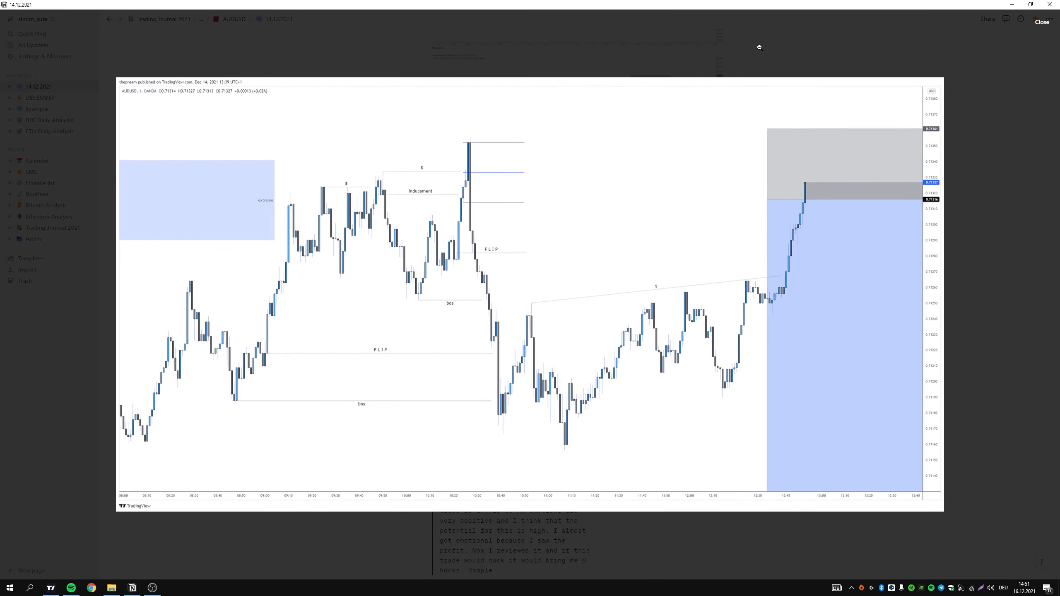
{"action": "left_click", "coordinate": [743, 130]}
Read the Thoughts and Confirmations of the trade alongside the last BEFORE chart.
{"action": "scroll", "coordinate": [445, 244], "scroll_direction": "down", "scroll_amount": 4}
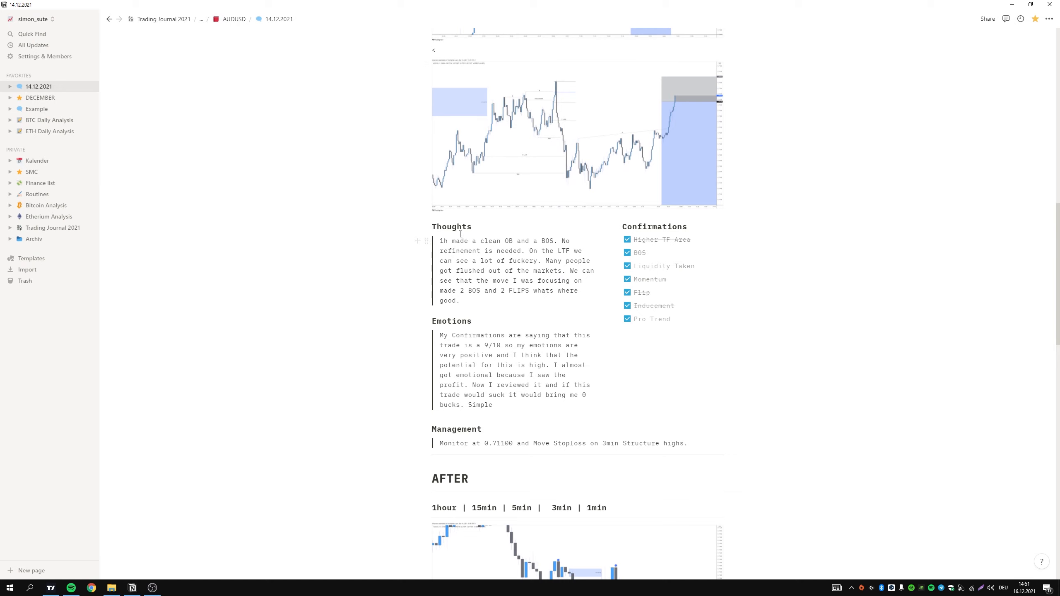
{"action": "mouse_move", "coordinate": [436, 240]}
{"action": "left_mouse_down"}
{"action": "mouse_move", "coordinate": [467, 263]}
{"action": "mouse_move", "coordinate": [443, 237]}
{"action": "left_mouse_up"}
{"action": "left_click", "coordinate": [456, 333]}
{"action": "scroll", "coordinate": [691, 323], "scroll_direction": "up", "scroll_amount": 4}
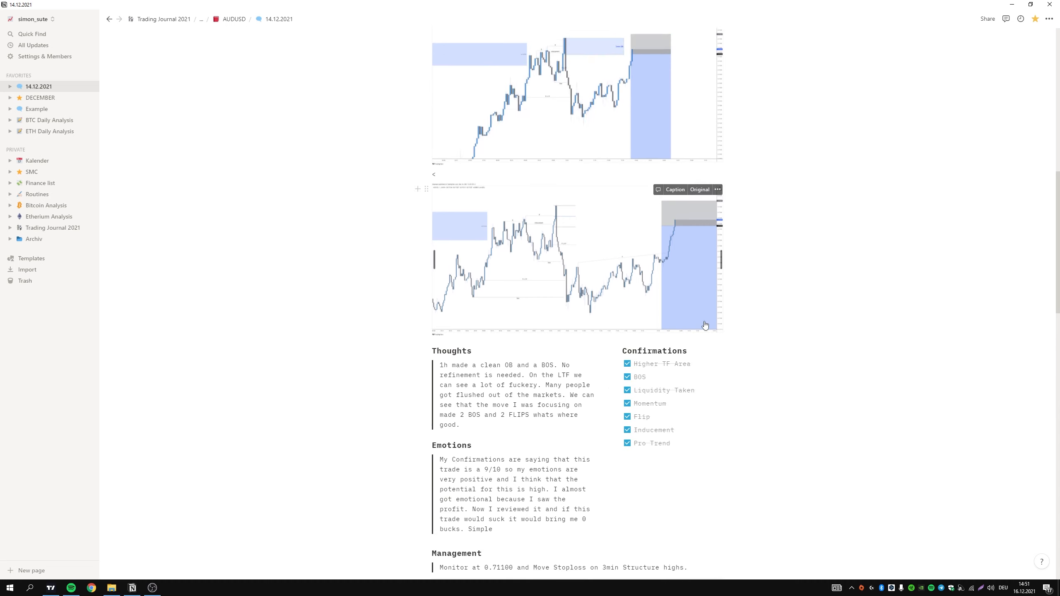
{"action": "scroll", "coordinate": [761, 317], "scroll_direction": "down", "scroll_amount": 3}
{"action": "scroll", "coordinate": [761, 317], "scroll_direction": "down", "scroll_amount": 3}
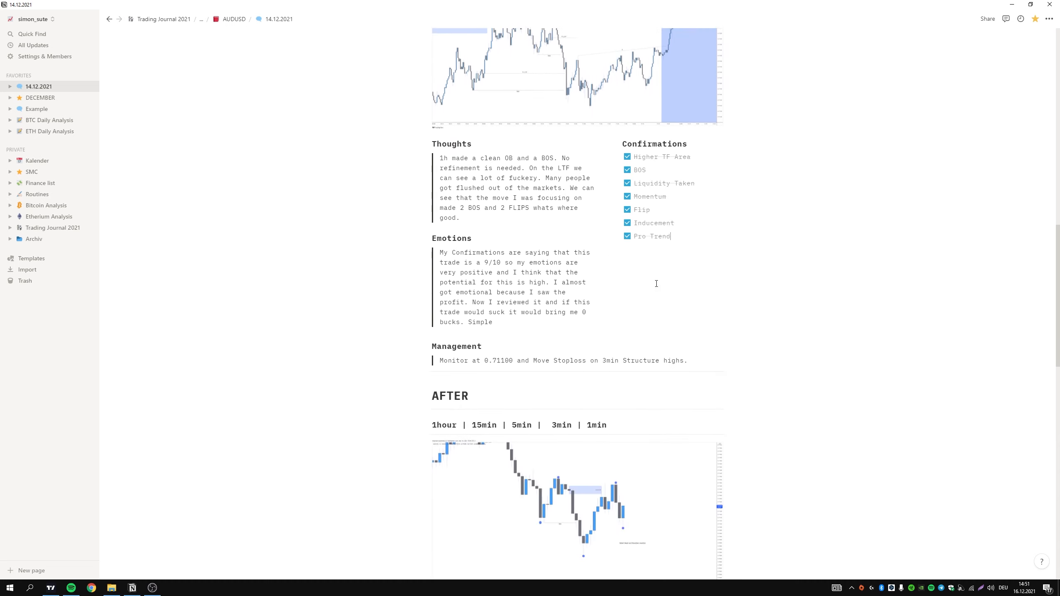
Highlight the Thoughts text and the Emotions quote while reading them, leaving nothing selected.
{"action": "left_click_drag", "start_coordinate": [461, 218], "coordinate": [440, 158]}
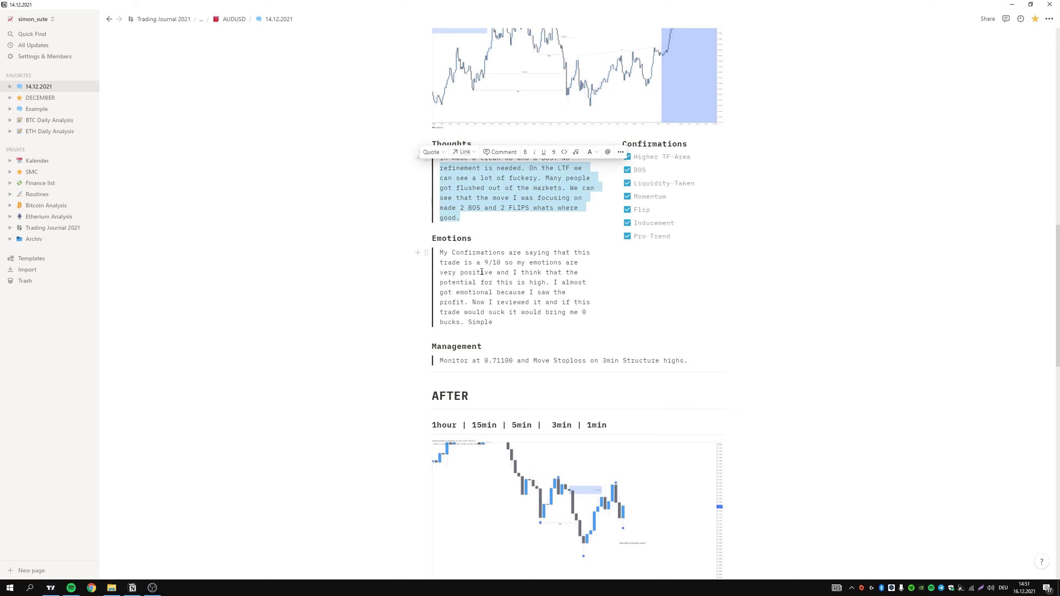
{"action": "left_click", "coordinate": [505, 327]}
{"action": "mouse_move", "coordinate": [504, 326]}
{"action": "left_mouse_down"}
{"action": "mouse_move", "coordinate": [457, 262]}
{"action": "mouse_move", "coordinate": [506, 330]}
{"action": "left_mouse_up"}
{"action": "key", "text": "ctrl+z"}
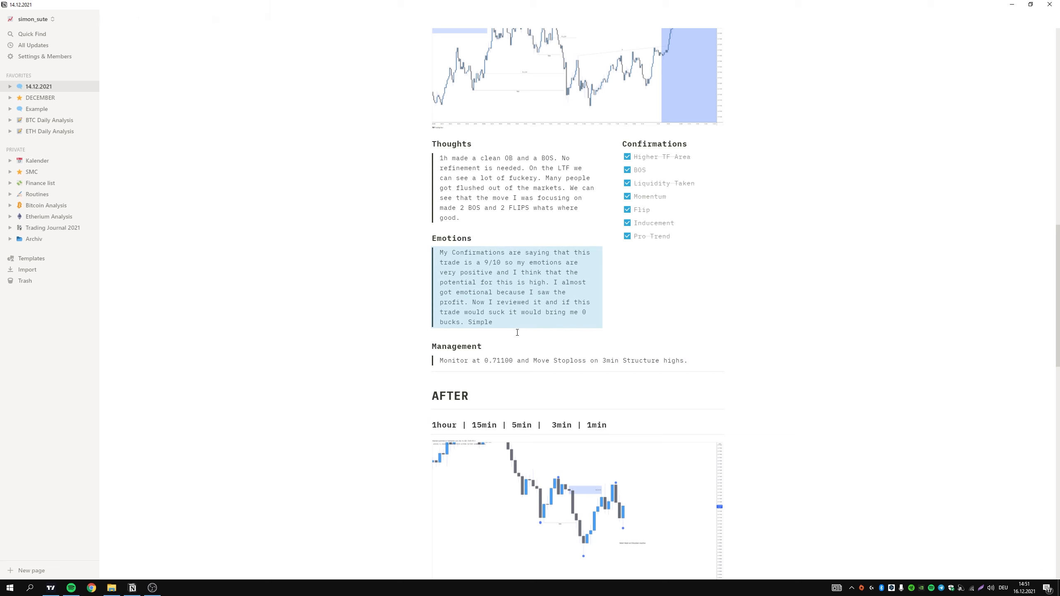
{"action": "left_click", "coordinate": [888, 305]}
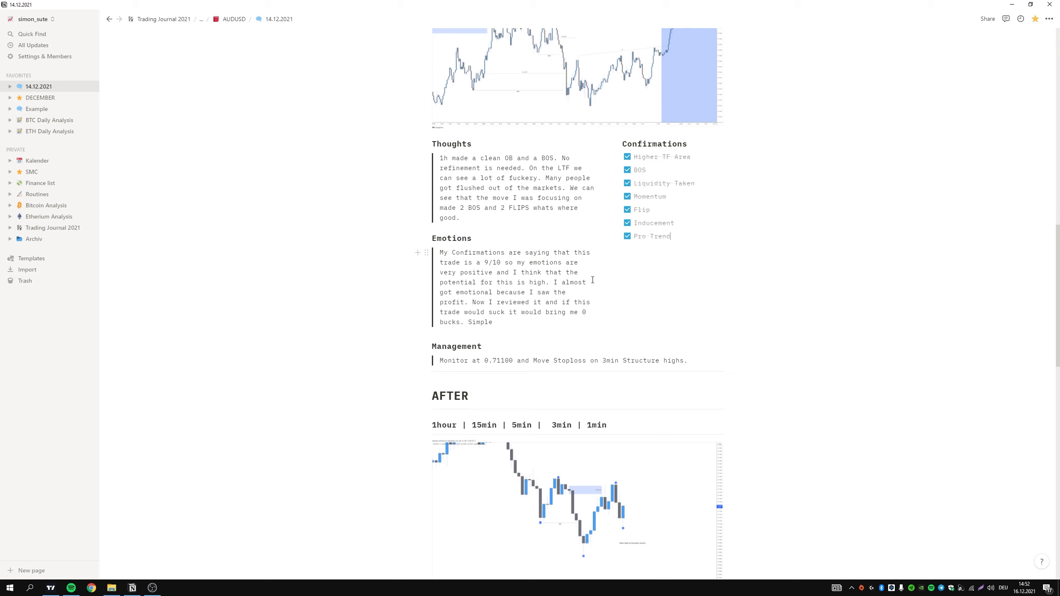
Review the Management note and the AFTER charts, viewing the last AFTER chart enlarged and closing it.
{"action": "scroll", "coordinate": [543, 267], "scroll_direction": "down", "scroll_amount": 1}
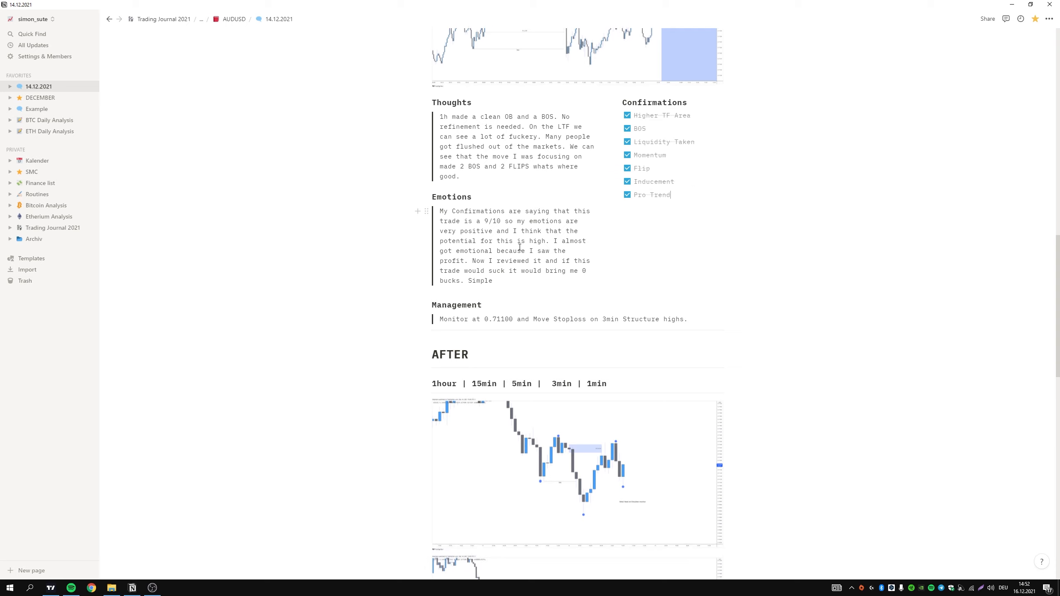
{"action": "scroll", "coordinate": [519, 247], "scroll_direction": "down", "scroll_amount": 4}
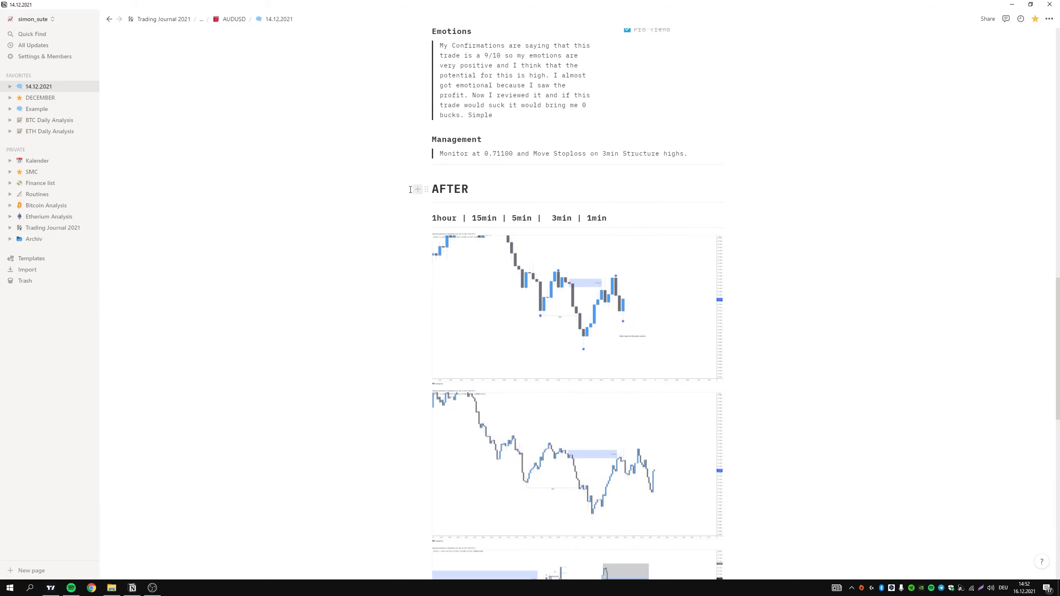
{"action": "scroll", "coordinate": [631, 163], "scroll_direction": "down", "scroll_amount": 3}
{"action": "scroll", "coordinate": [651, 359], "scroll_direction": "down", "scroll_amount": 3}
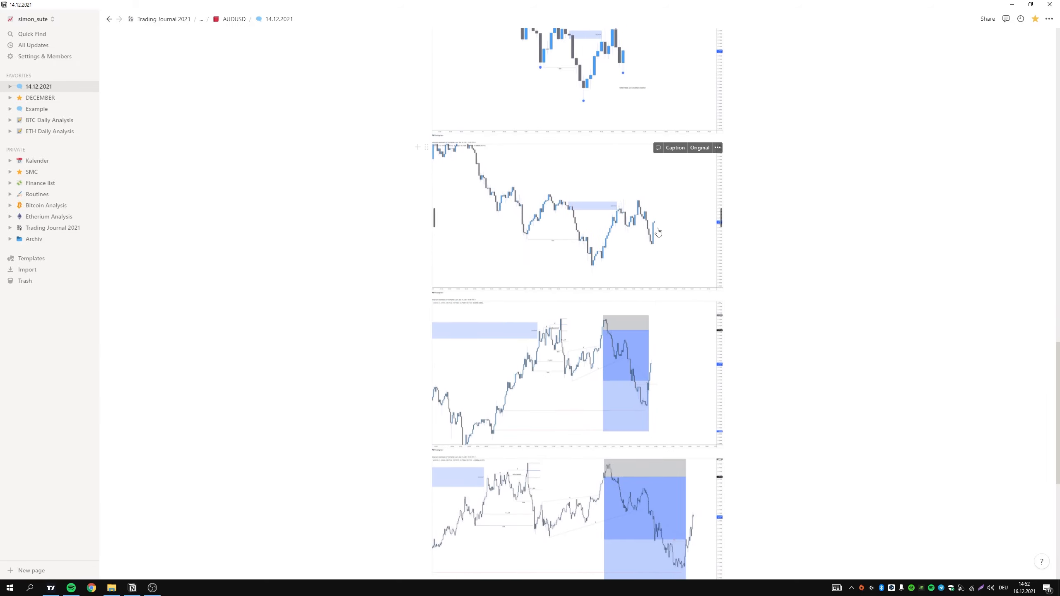
{"action": "scroll", "coordinate": [652, 359], "scroll_direction": "down", "scroll_amount": 3}
{"action": "left_click", "coordinate": [652, 359]}
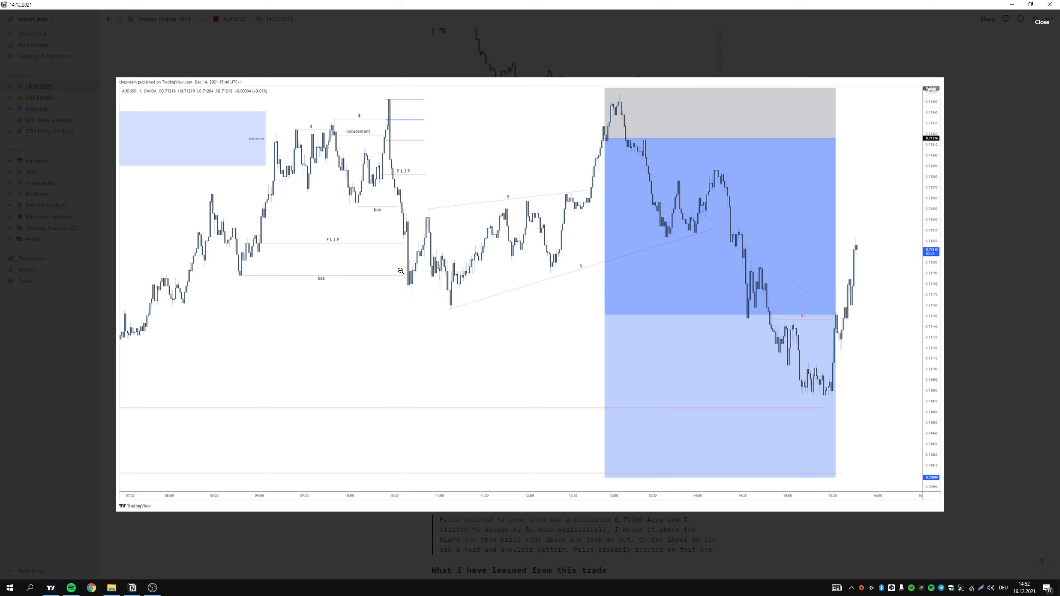
{"action": "left_click", "coordinate": [574, 279]}
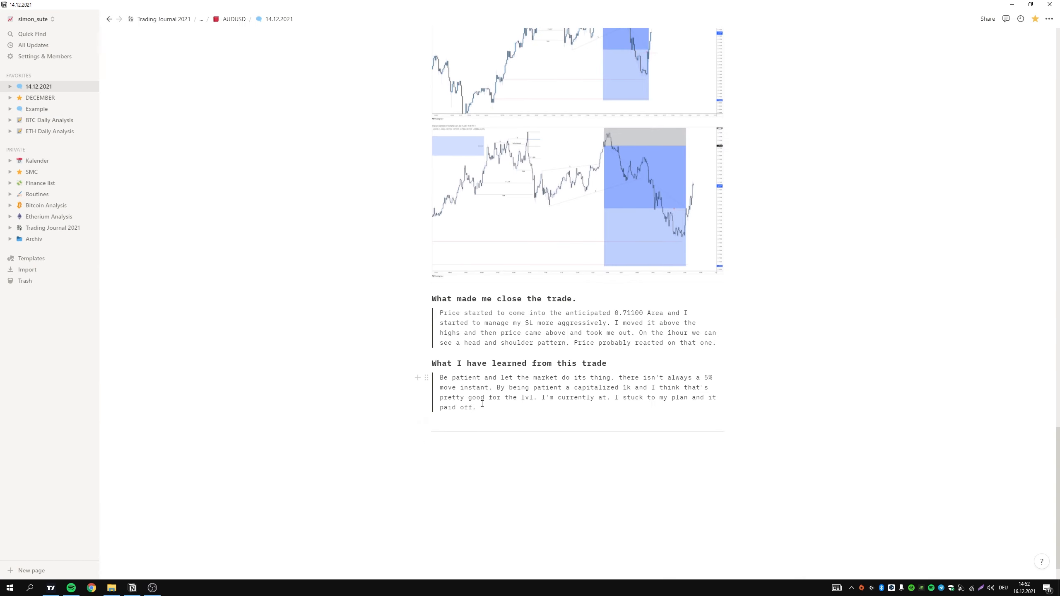
Read the reasons for closing the trade and the lessons learned, and skim back through the whole entry.
{"action": "scroll", "coordinate": [482, 404], "scroll_direction": "up", "scroll_amount": 1}
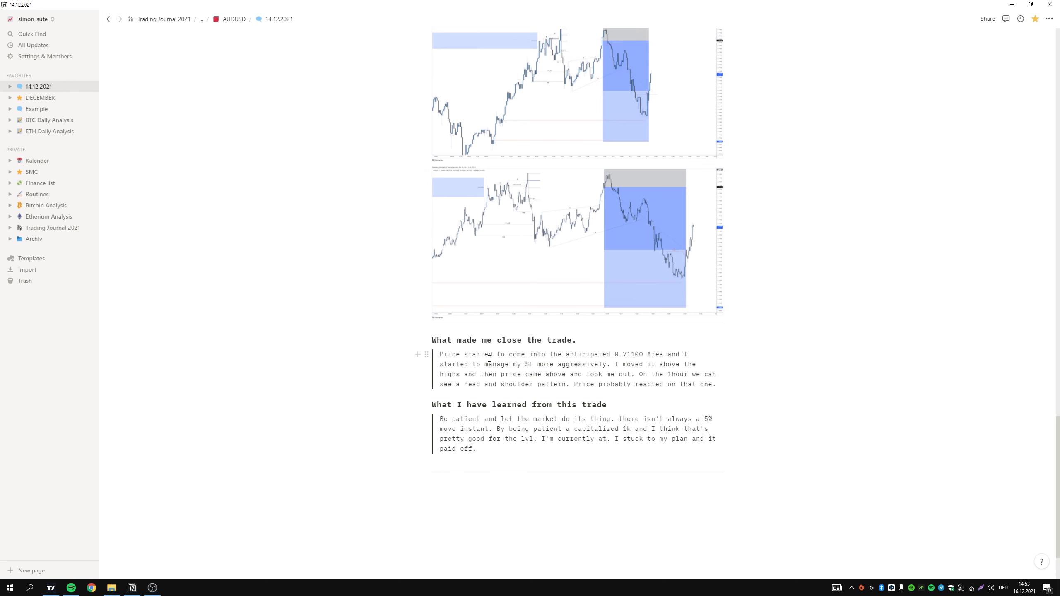
{"action": "left_click", "coordinate": [435, 364]}
{"action": "scroll", "coordinate": [811, 417], "scroll_direction": "up", "scroll_amount": 10}
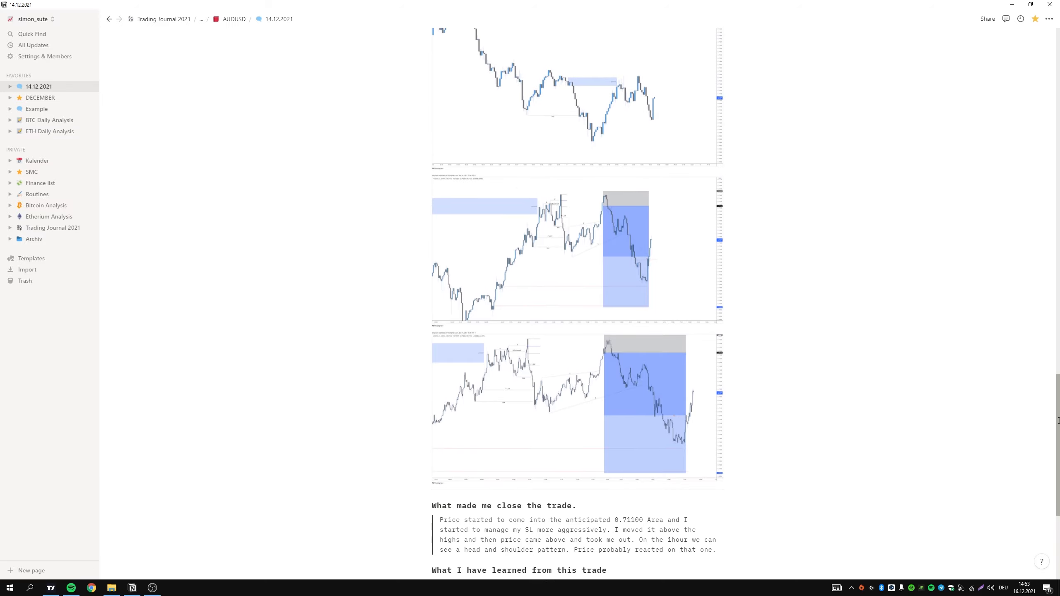
{"action": "scroll", "coordinate": [1055, 354], "scroll_direction": "down", "scroll_amount": 9}
{"action": "scroll", "coordinate": [1032, 357], "scroll_direction": "up", "scroll_amount": 9}
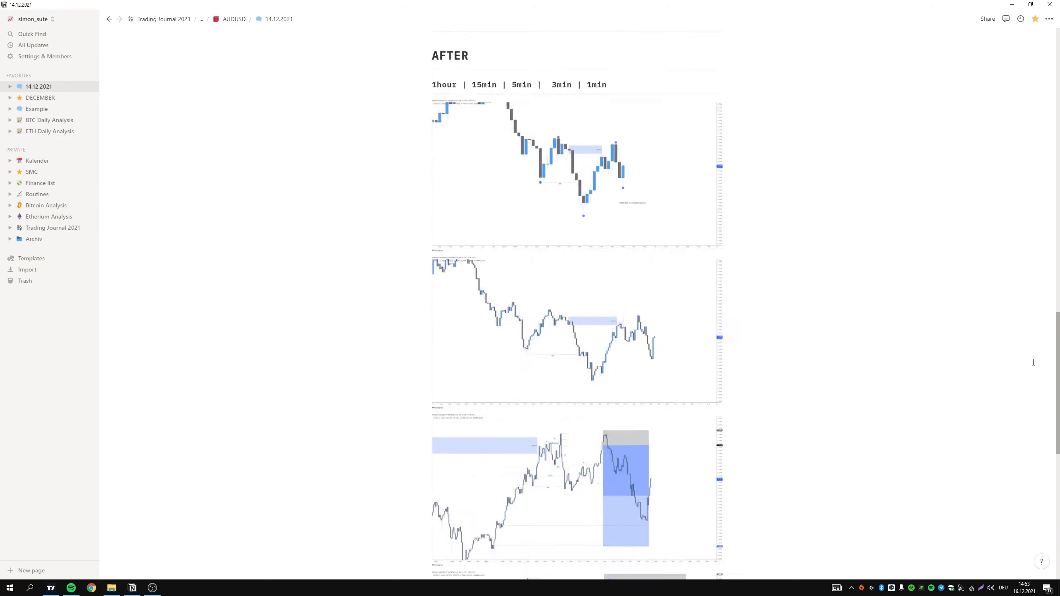
{"action": "scroll", "coordinate": [1032, 360], "scroll_direction": "down", "scroll_amount": 5}
{"action": "scroll", "coordinate": [1029, 415], "scroll_direction": "up", "scroll_amount": 20}
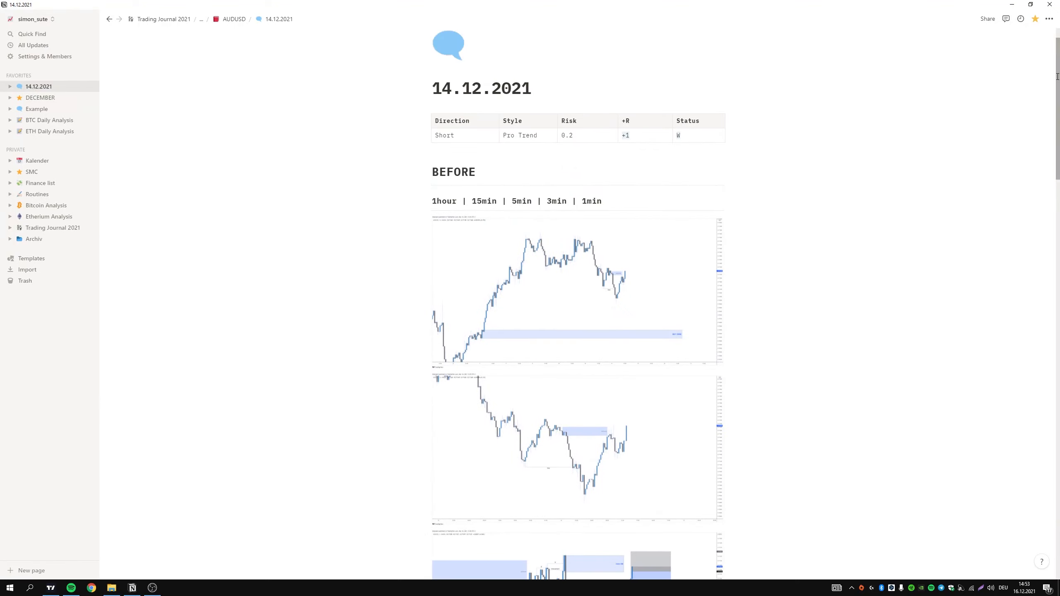
{"action": "scroll", "coordinate": [981, 267], "scroll_direction": "down", "scroll_amount": 20}
{"action": "scroll", "coordinate": [1045, 266], "scroll_direction": "up", "scroll_amount": 20}
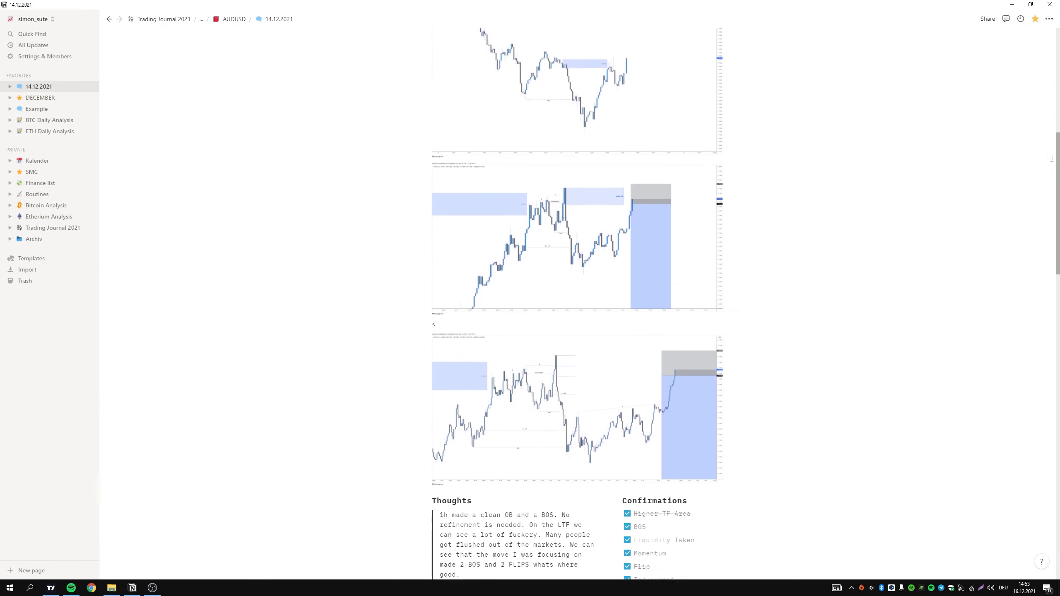
Reopen the 14.12.2021 trade through AUDUSD on the DECEMBER page and skim the entry from start to end.
{"action": "left_click", "coordinate": [237, 19]}
{"action": "left_click", "coordinate": [234, 23]}
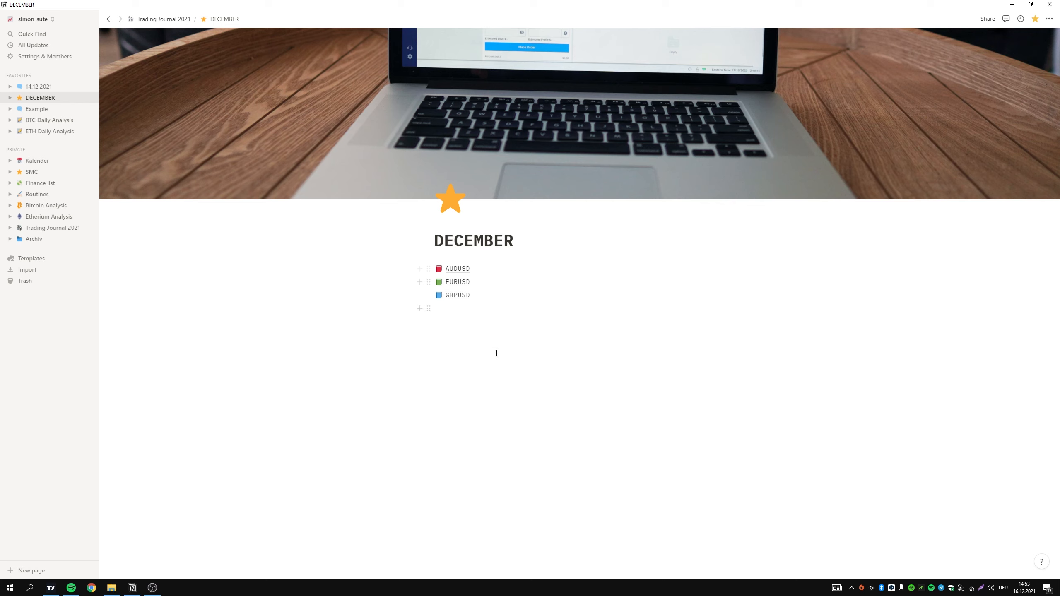
{"action": "left_click", "coordinate": [457, 268]}
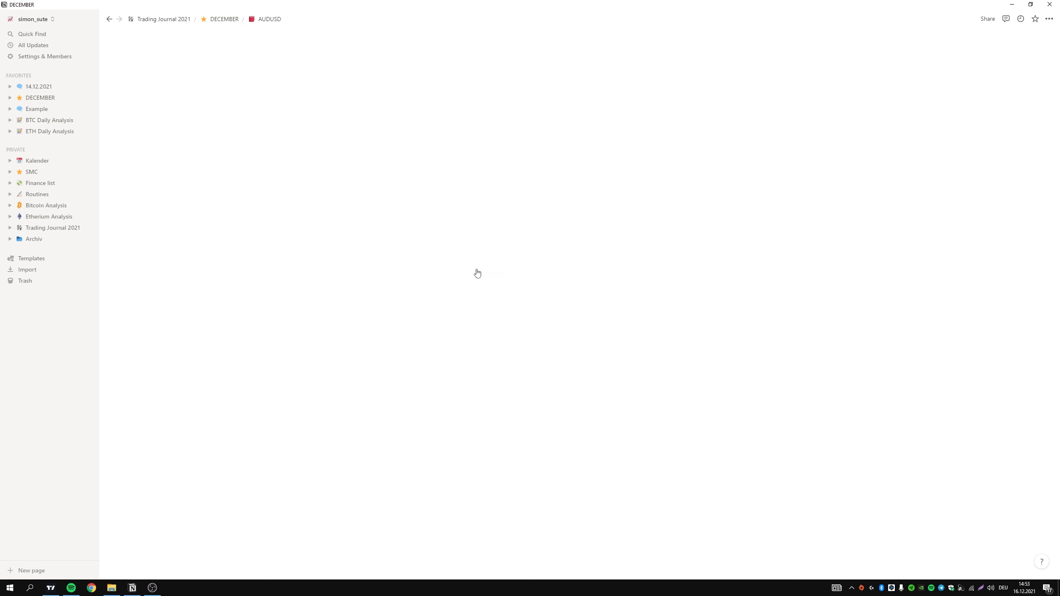
{"action": "left_click", "coordinate": [450, 268]}
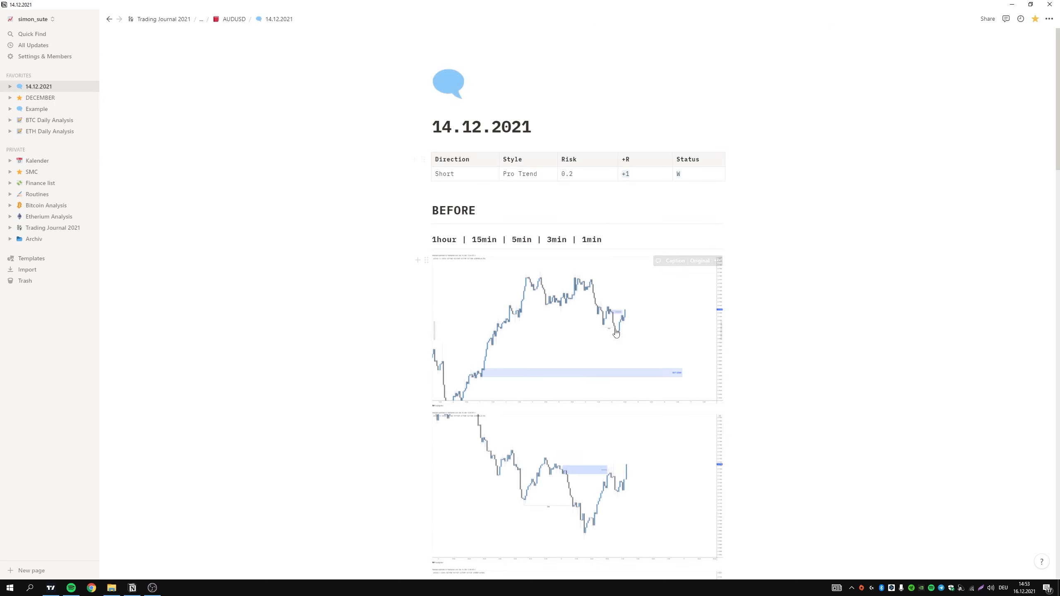
{"action": "scroll", "coordinate": [605, 251], "scroll_direction": "down", "scroll_amount": 20}
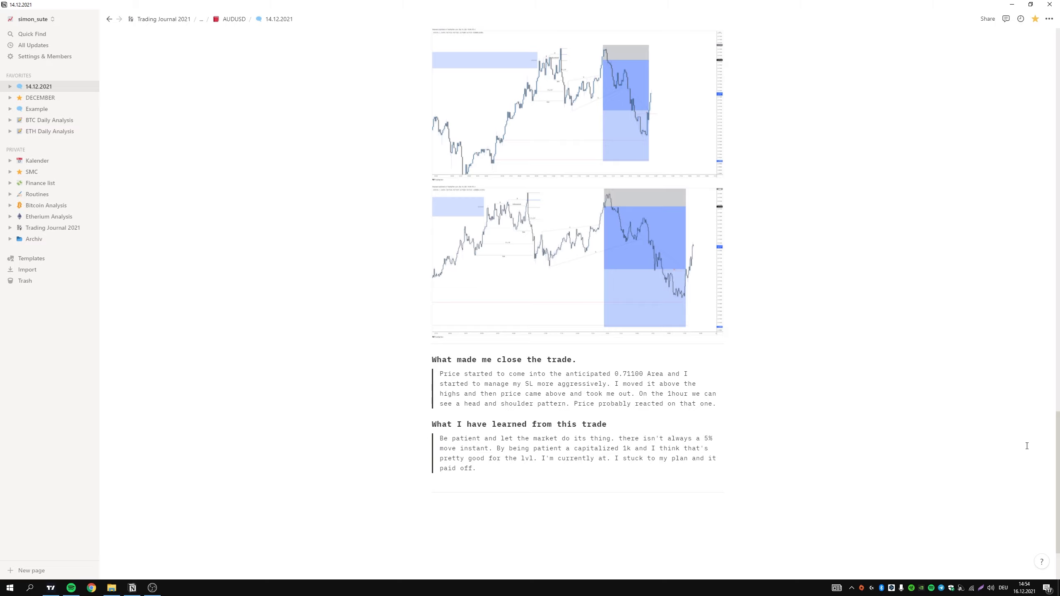
{"action": "scroll", "coordinate": [578, 257], "scroll_direction": "up", "scroll_amount": 20}
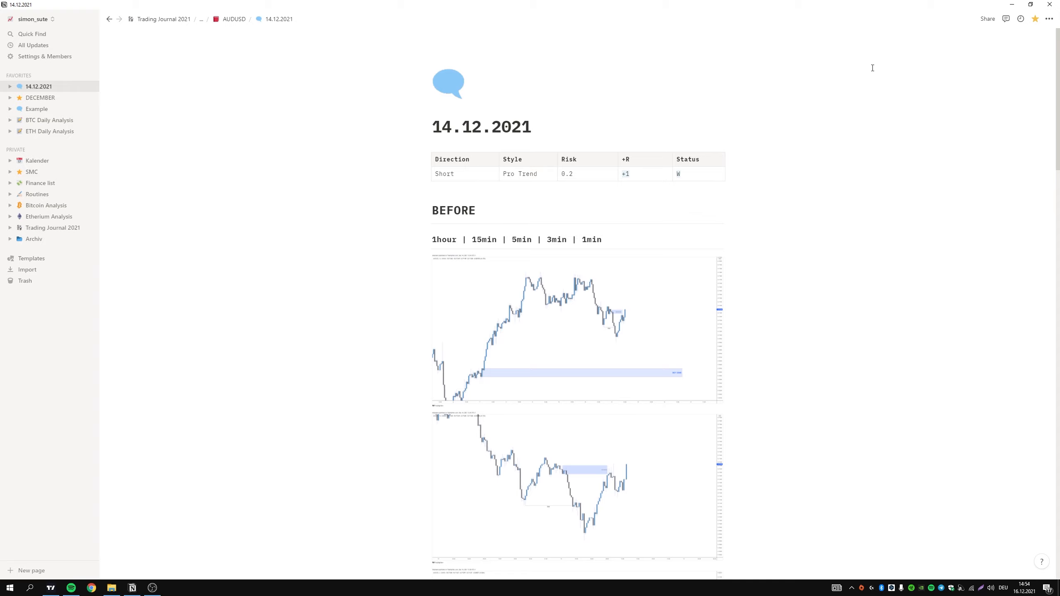
Open the Example template page and look over its BEFORE, AFTER and closing sections.
{"action": "left_click", "coordinate": [54, 109]}
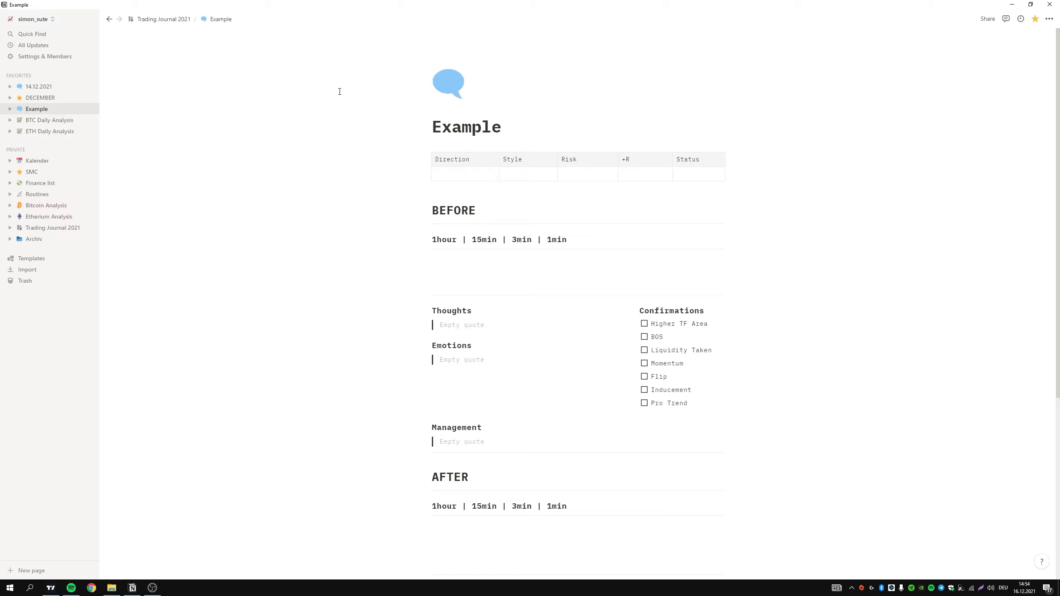
{"action": "scroll", "coordinate": [426, 237], "scroll_direction": "down", "scroll_amount": 5}
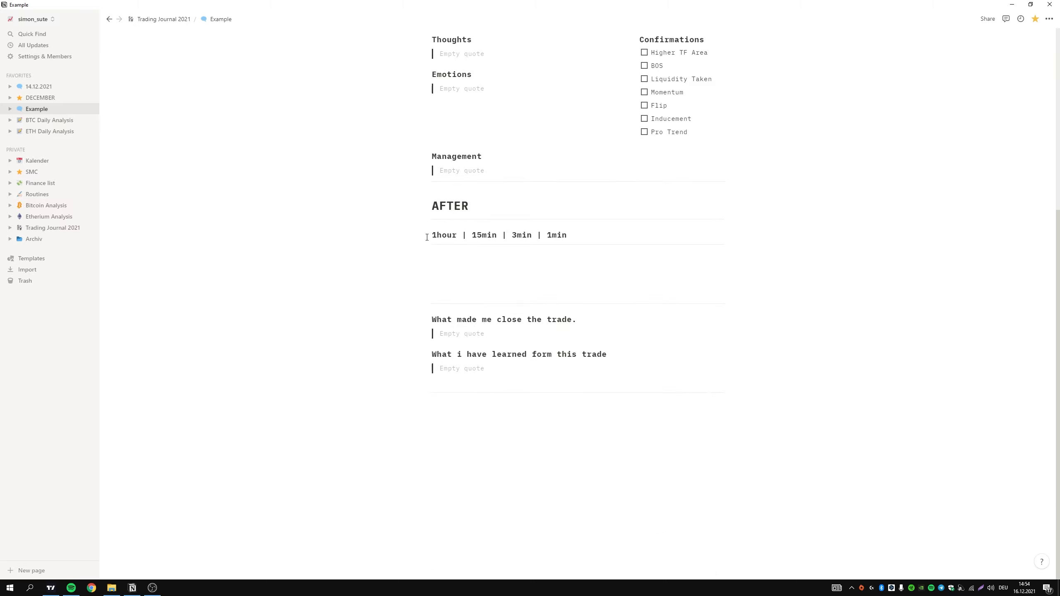
{"action": "scroll", "coordinate": [592, 388], "scroll_direction": "up", "scroll_amount": 5}
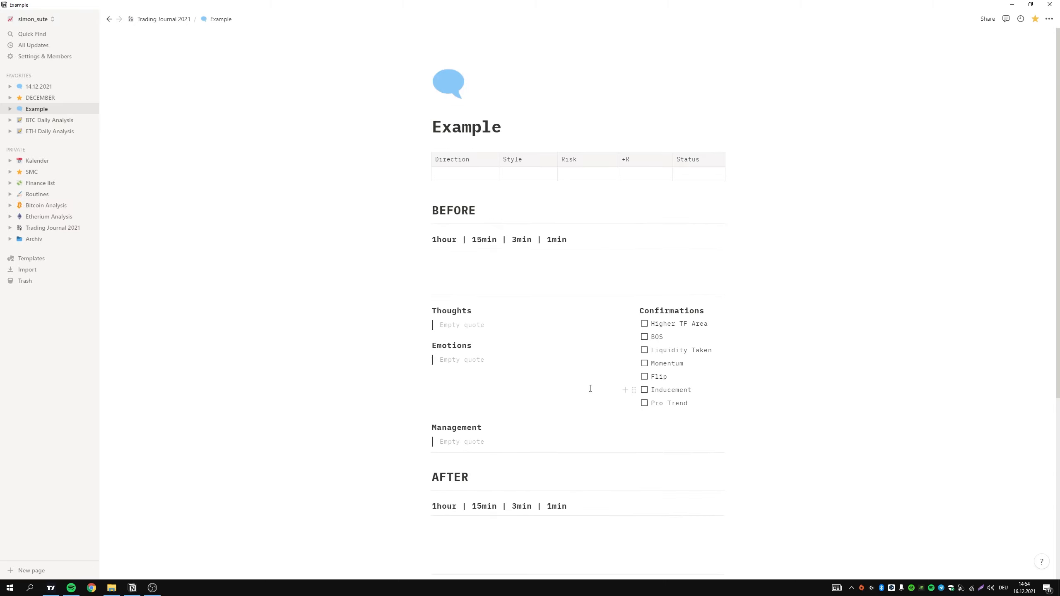